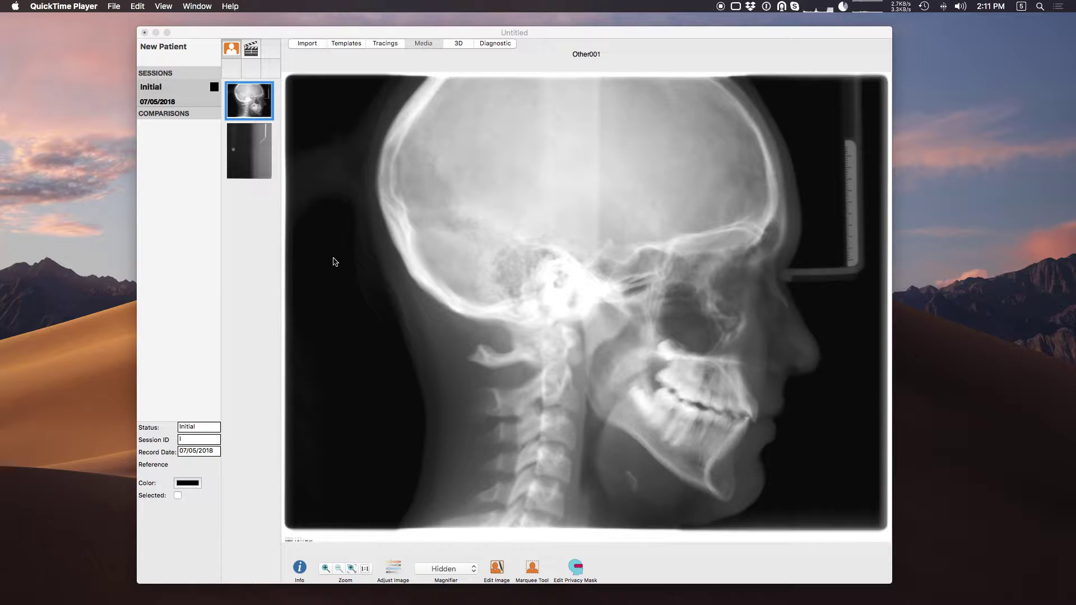
Step: Compare the skull X-ray Other001 with the ruler image Other002
left_click(304, 36)
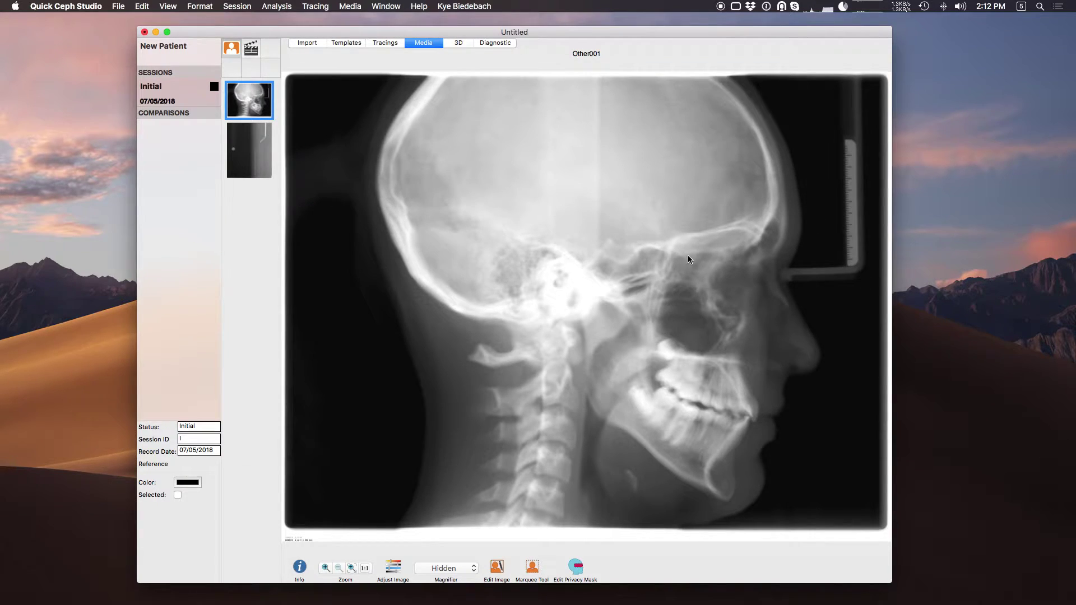
left_click(258, 169)
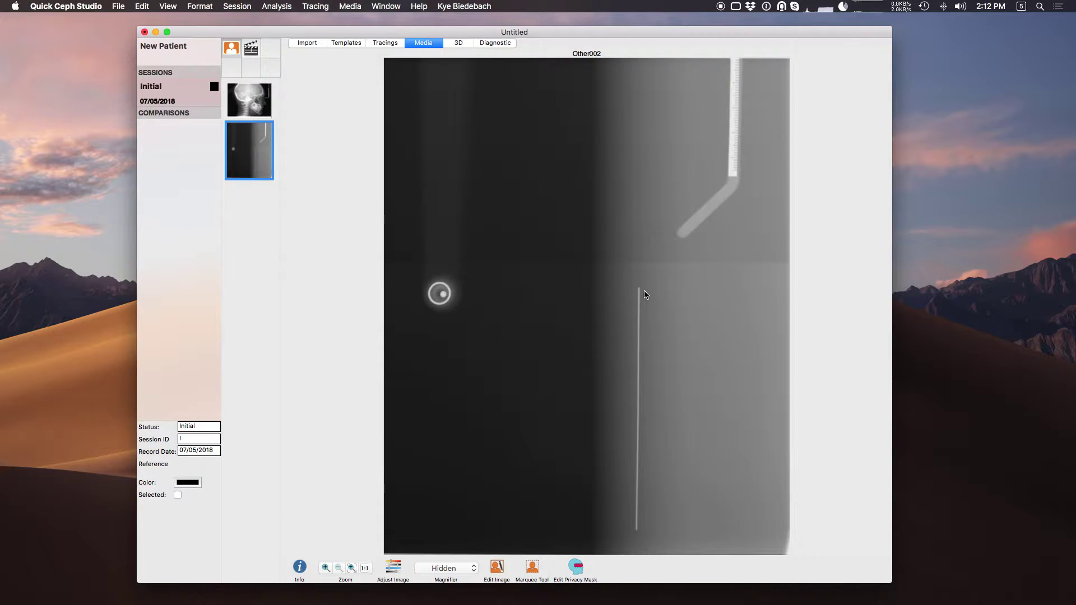
left_click(265, 109)
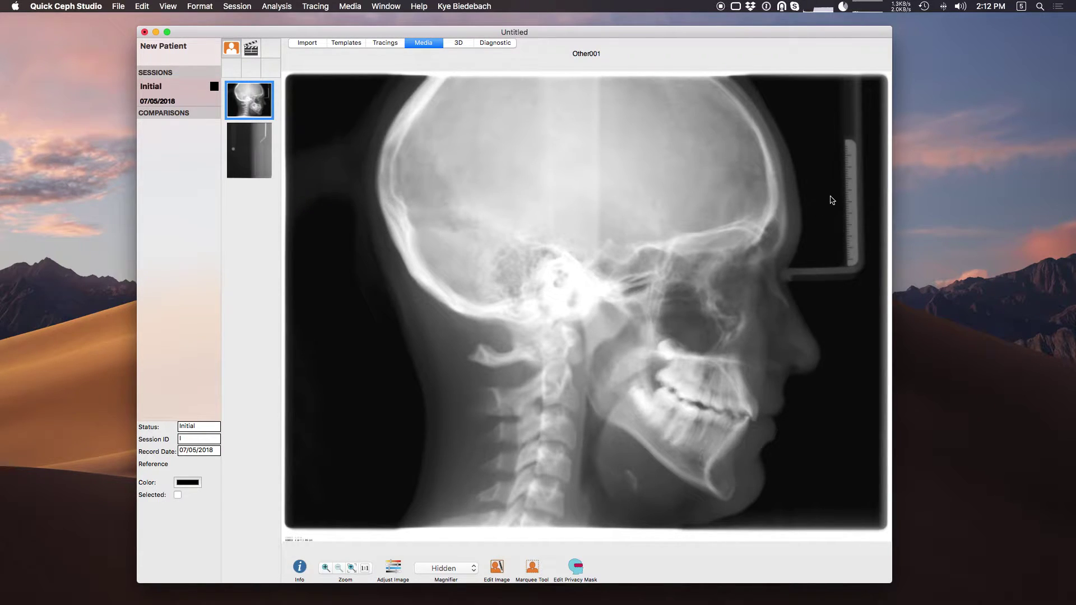
left_click(258, 155)
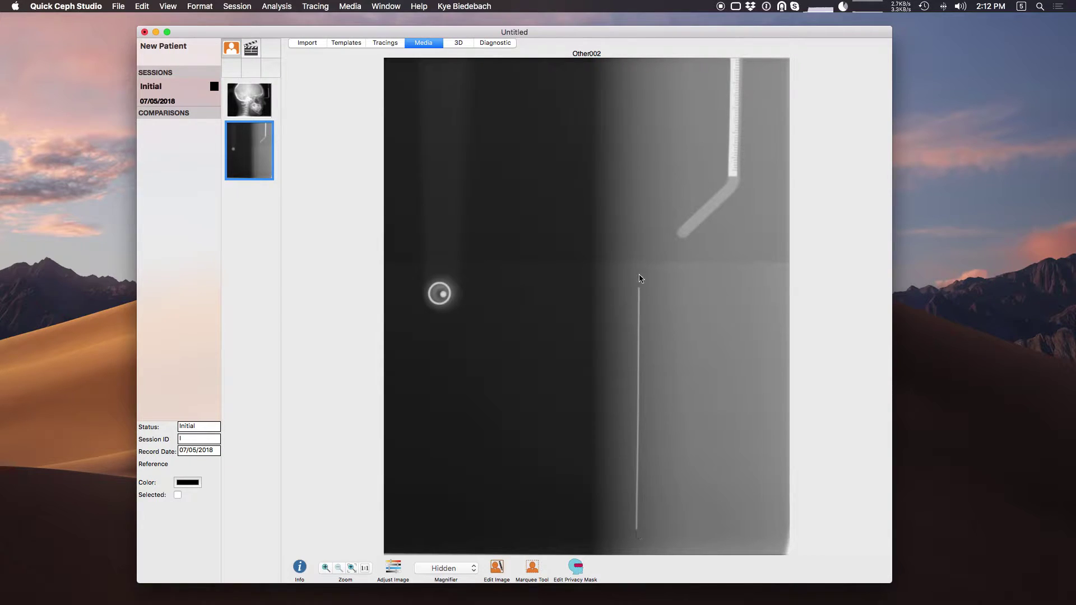
left_click(259, 110)
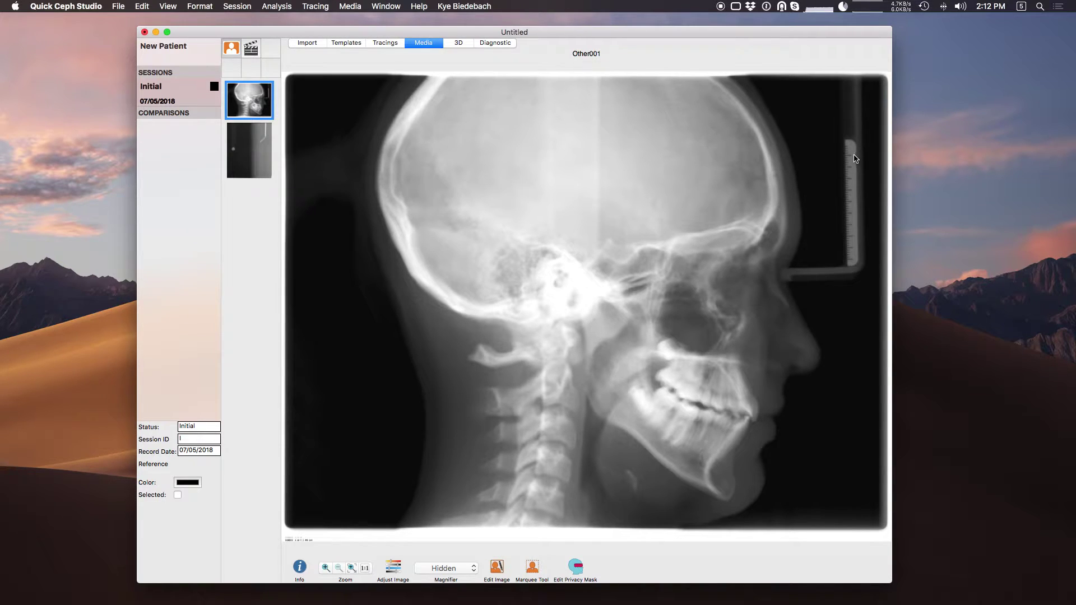
left_click(261, 157)
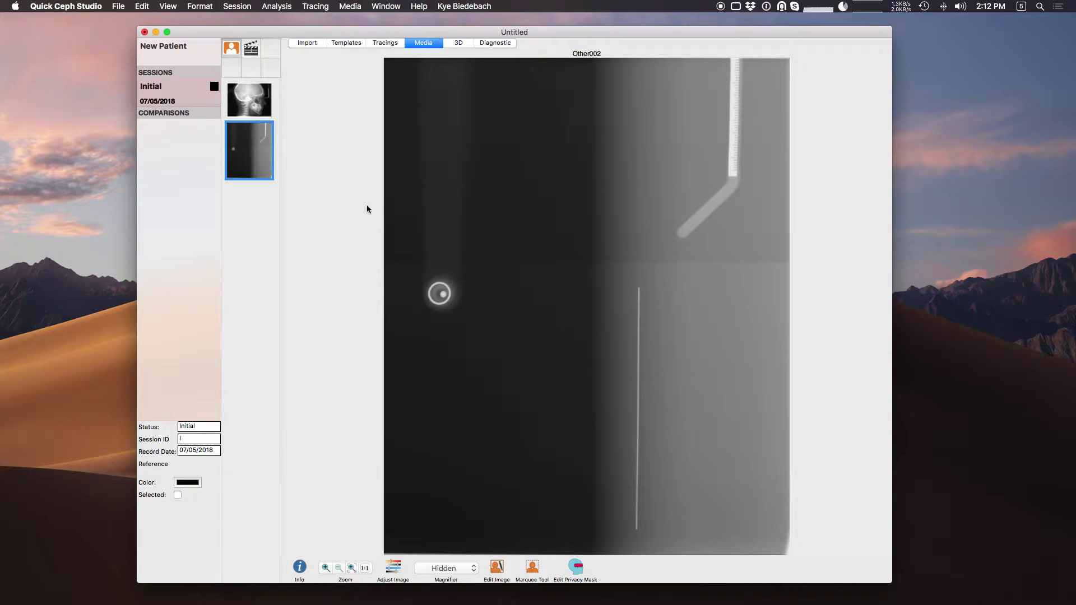
left_click(259, 109)
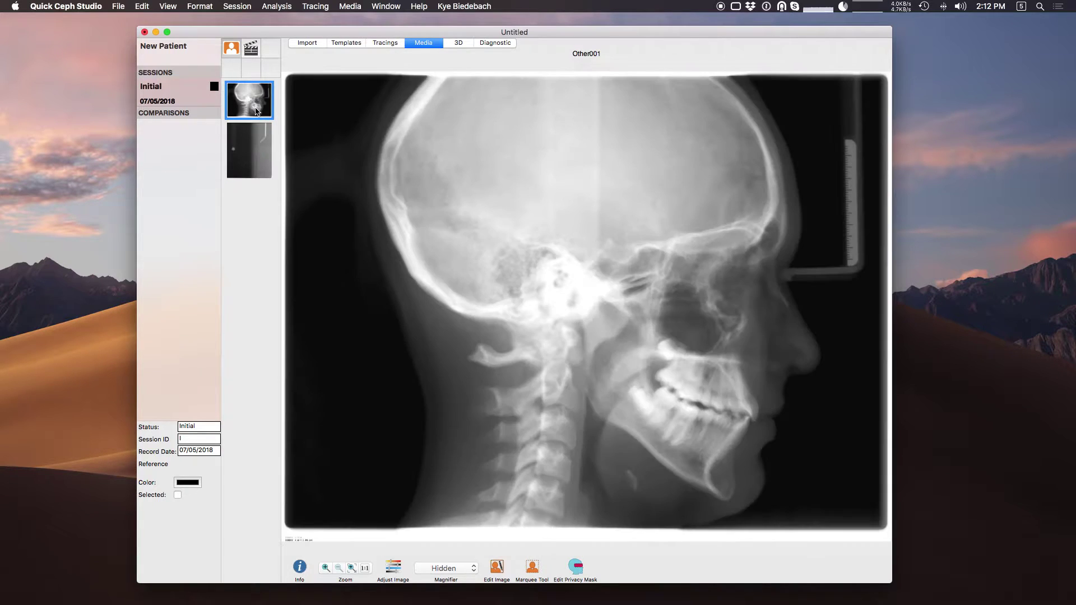
Step: Place skull X-ray Other001 into the Ceph X-ray slot of the Master X-ray Gallery
left_click(321, 43)
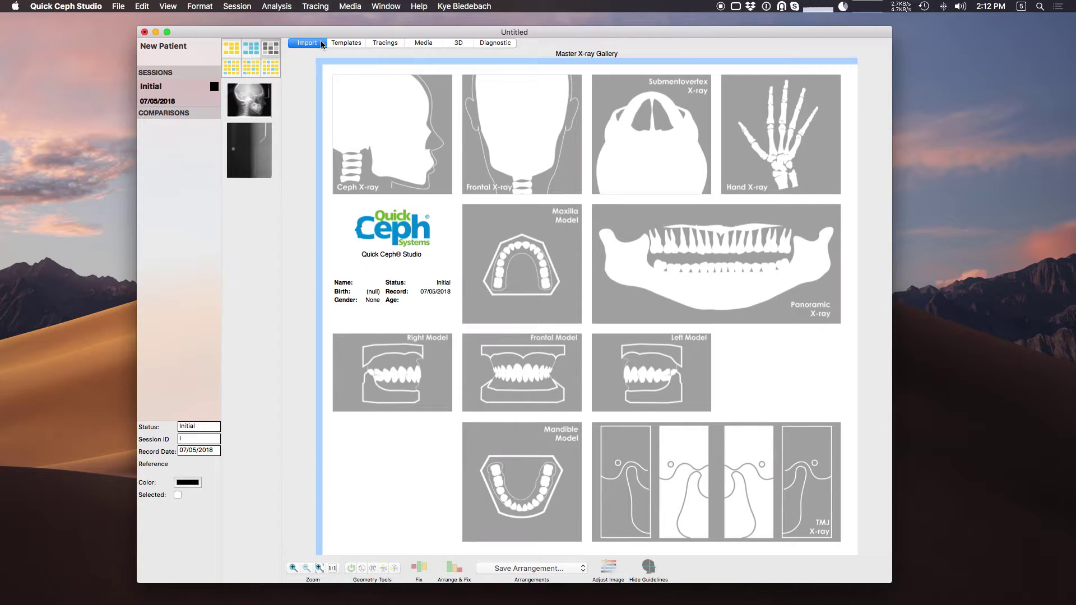
left_click_drag(259, 108, 407, 157)
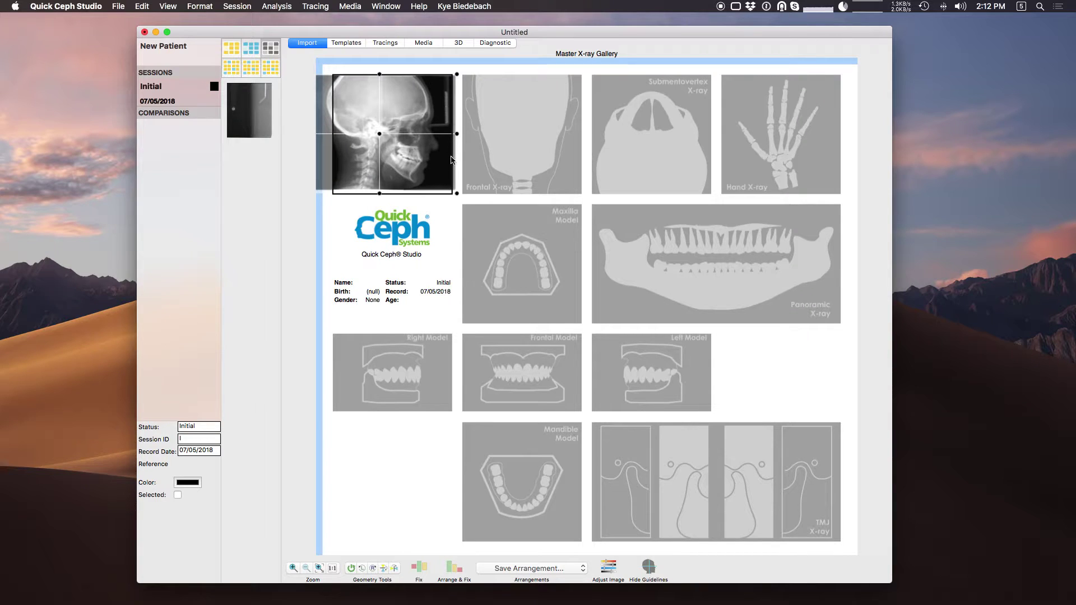
left_click(439, 173)
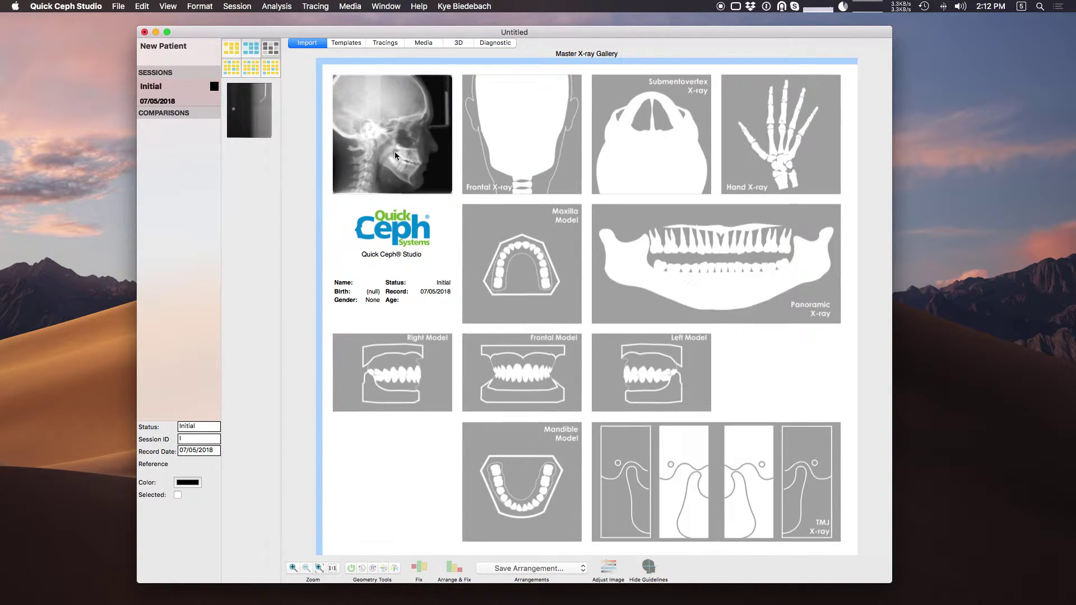
Step: Show the calibration ruler on the lateral ceph and anchor it over the skull X-ray
left_click(384, 43)
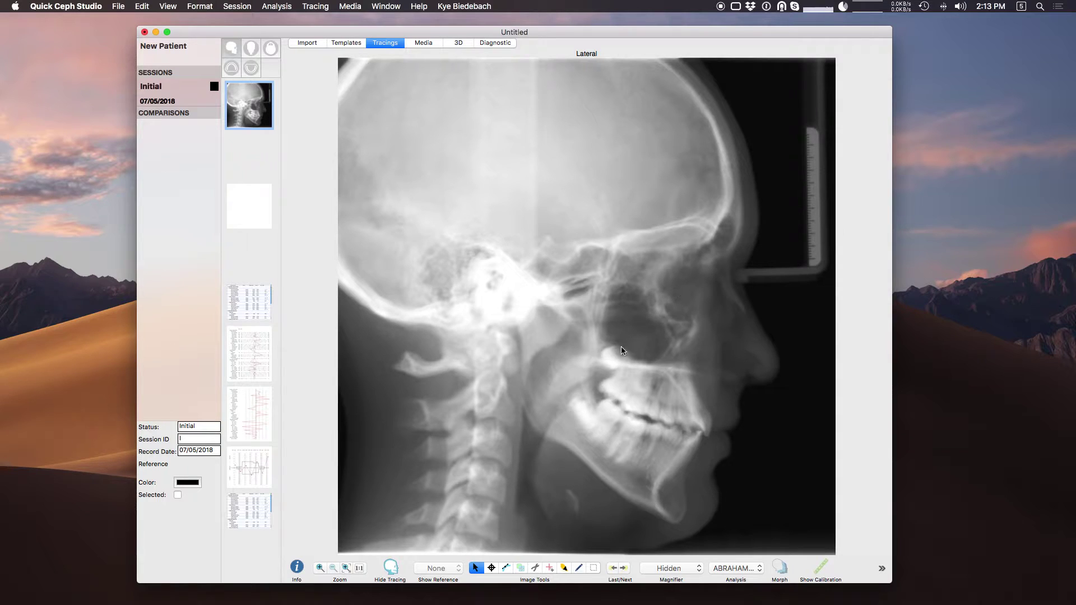
left_click(492, 569)
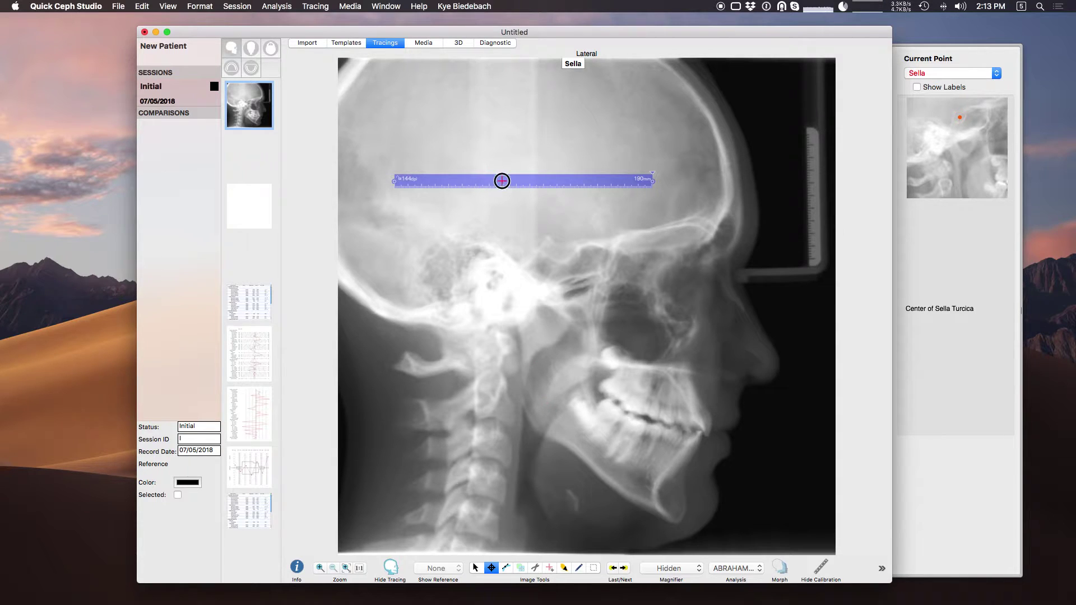
left_click_drag(502, 180, 622, 153)
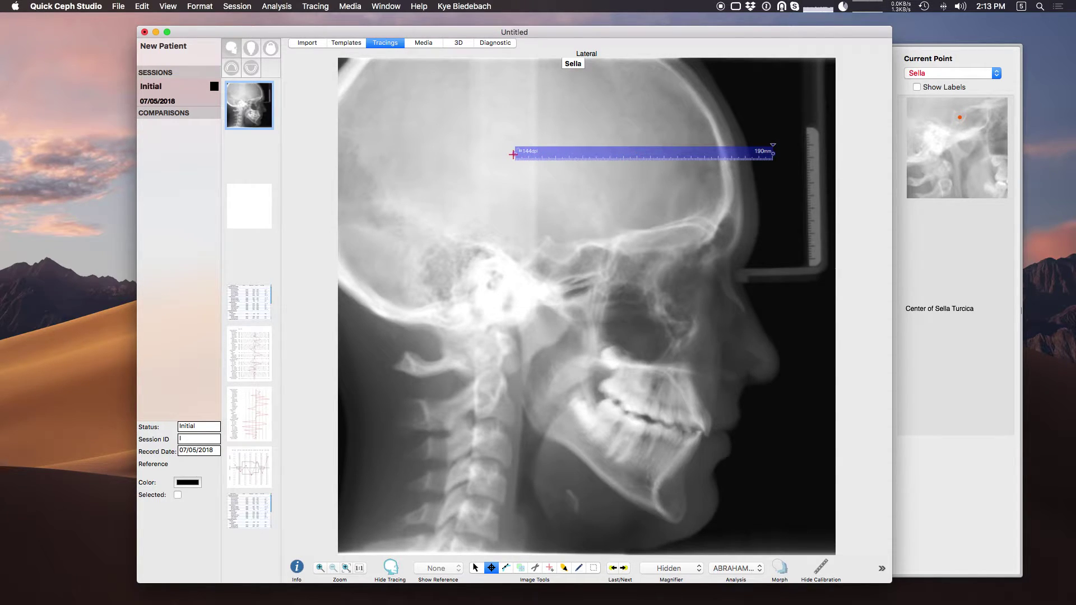
left_click(806, 144)
double_click(643, 151)
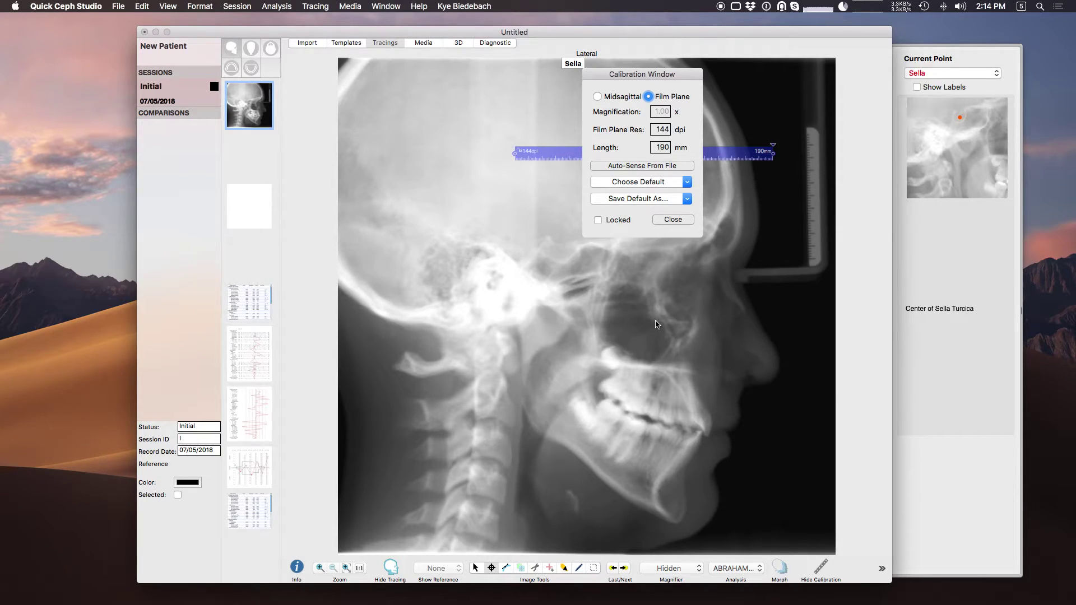
Step: Switch the calibration to Midsagittal with 1.10 magnification
left_click(597, 98)
left_click_drag(655, 114, 683, 117)
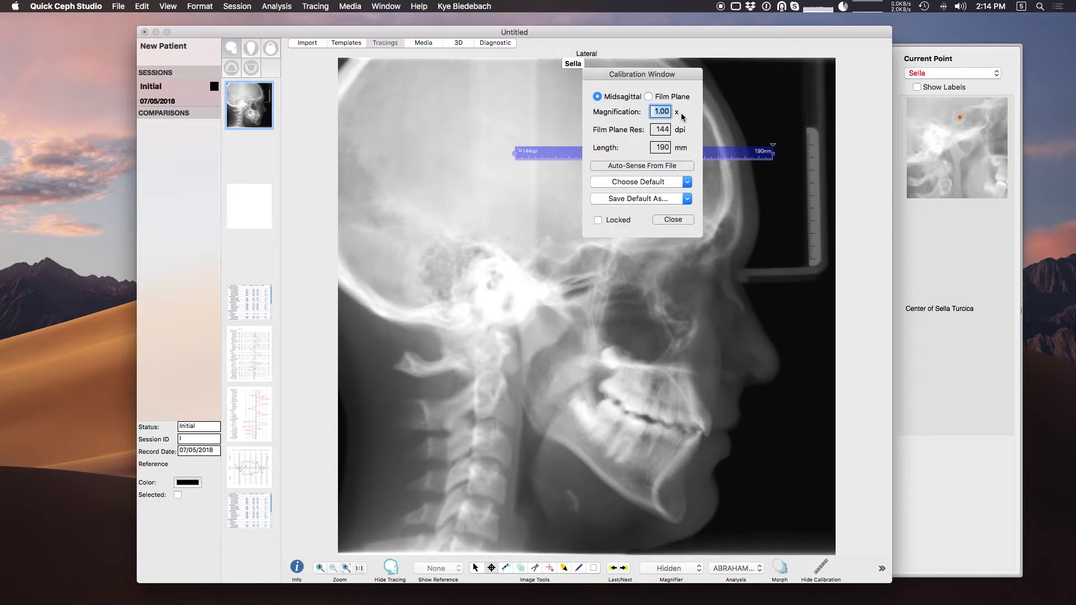
type("1.10")
key("Tab")
Step: Try magnification values 1.089 and 1.12, then settle back on 1.10
left_click_drag(659, 112, 684, 111)
left_click(678, 110)
type("1.089")
key("Tab")
left_click(651, 112)
type("1.10")
key("BackSpace")
type("2")
key("Tab")
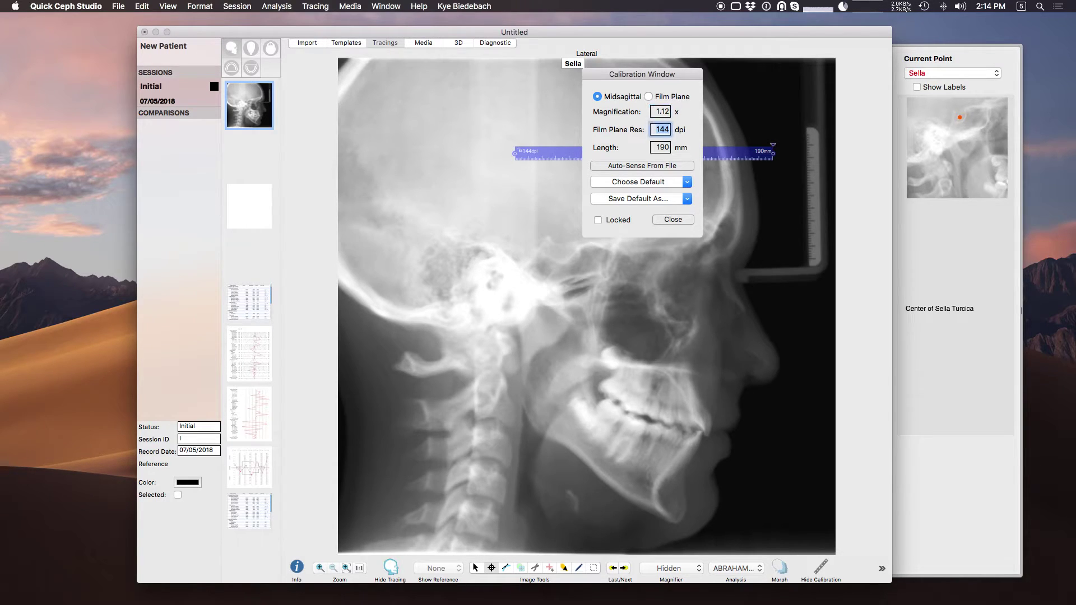
left_click(656, 112)
type("1.10")
key("Tab")
Step: Set the ruler length to 45 mm and close the calibration settings
left_click(661, 147)
type("45")
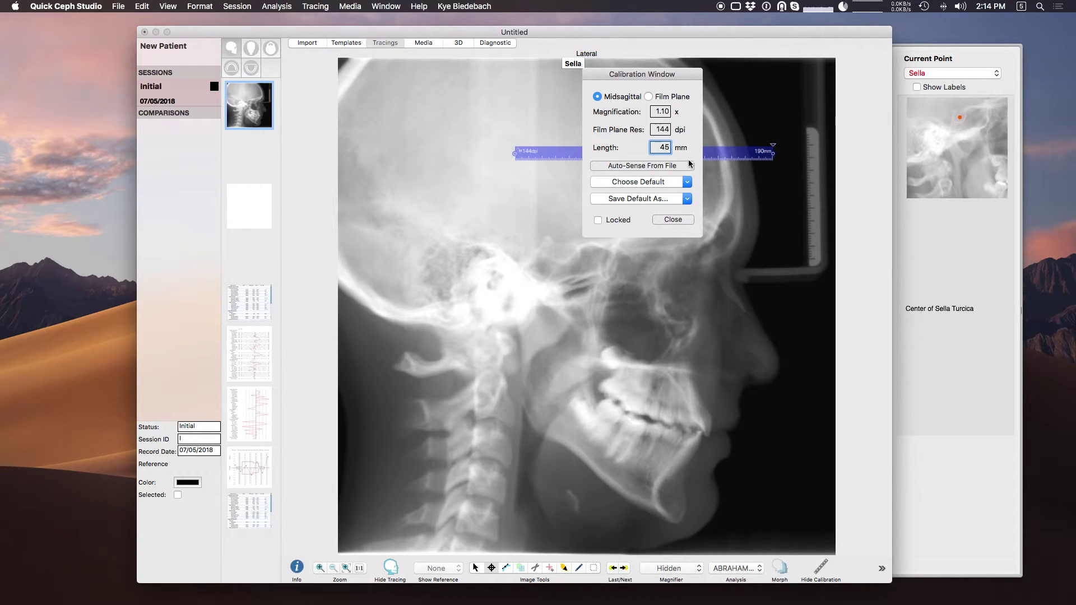
left_click(674, 219)
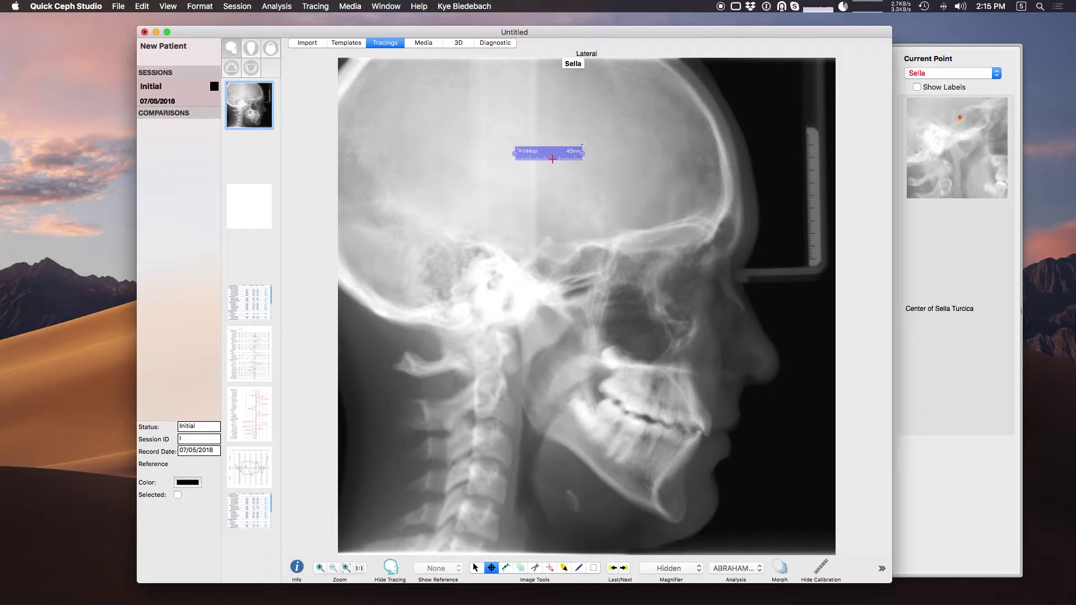
Step: Stand the 45 mm ruler vertically on the X-ray's scale, ends on the marked span
left_click_drag(550, 156, 740, 166)
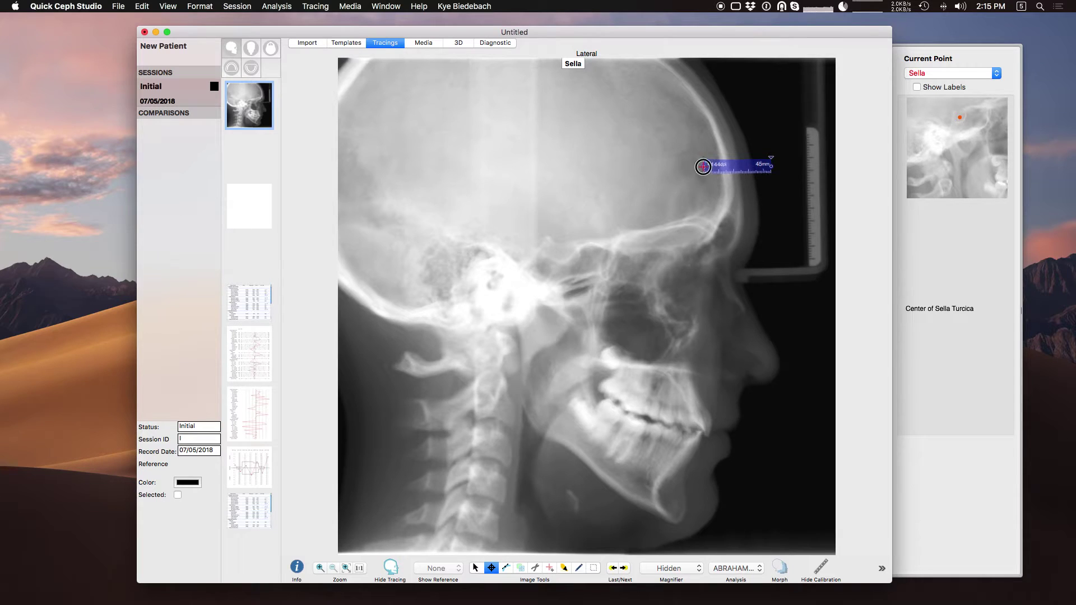
left_click_drag(703, 166, 797, 226)
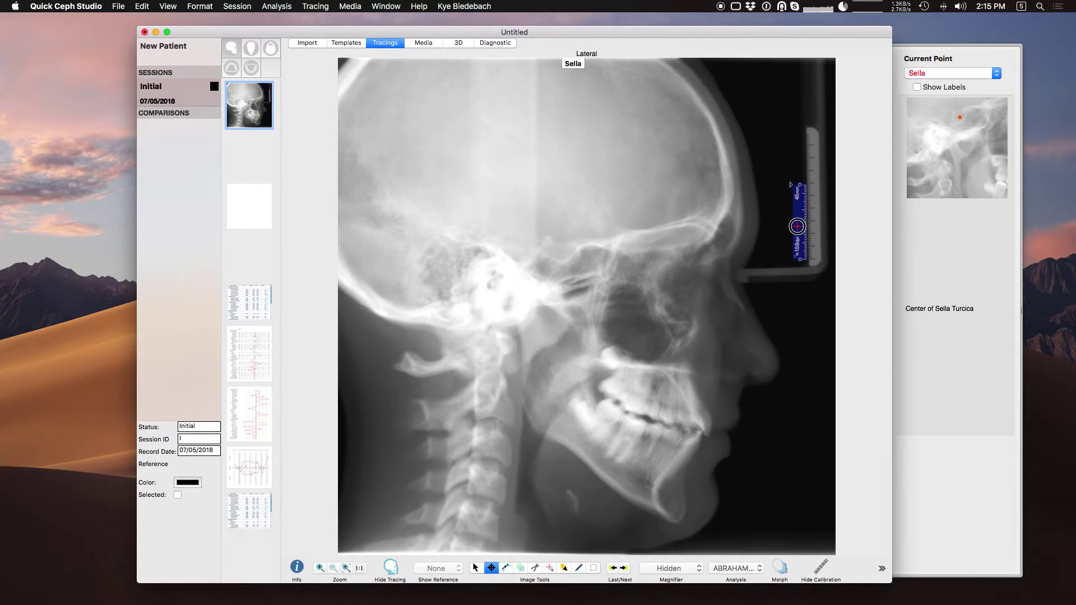
left_click_drag(797, 186, 799, 145)
left_click_drag(801, 258, 801, 259)
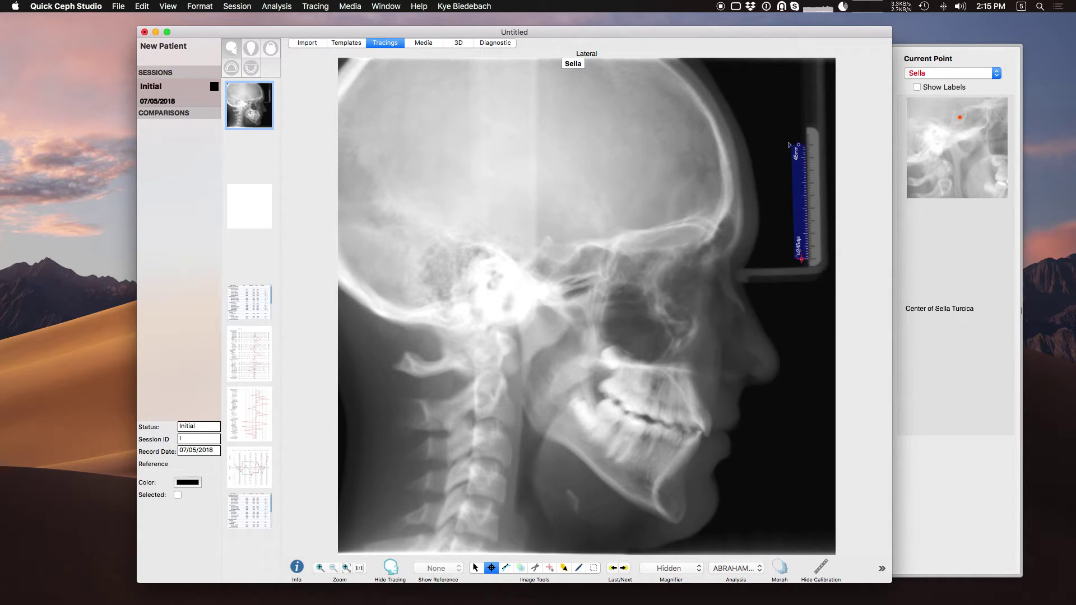
left_click_drag(799, 145, 799, 145)
Step: Make Mx 1 Crown the current landmark and mute the computer's sound
left_click(950, 78)
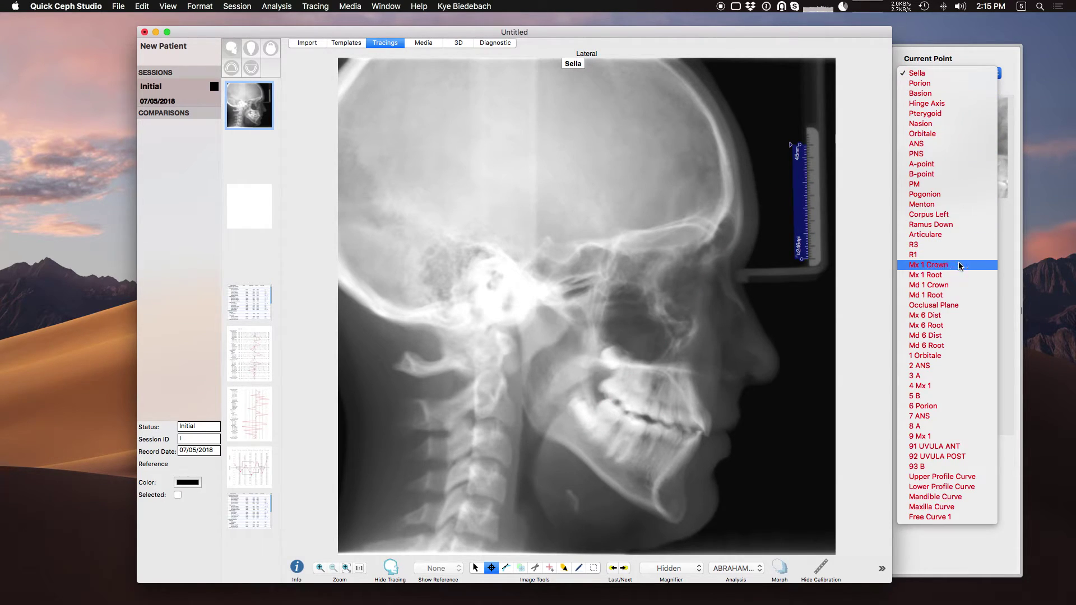
left_click(929, 265)
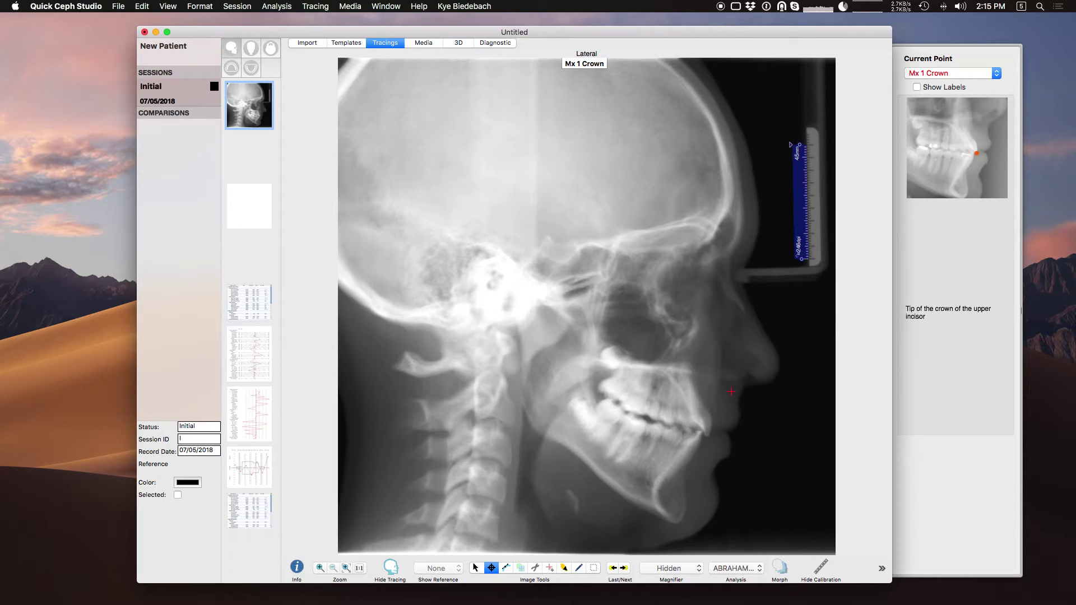
key("XF86AudioMute")
Step: Digitize the incisor crown and root tips, occlusal point, and upper and lower first-molar distal points
left_click(708, 435)
left_click(691, 380)
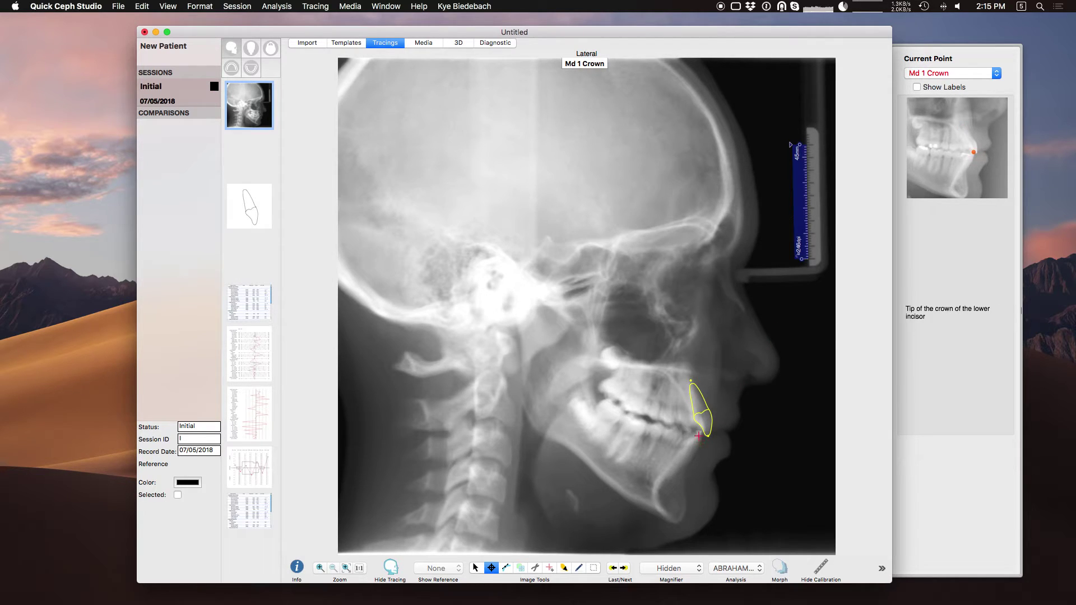
left_click(701, 430)
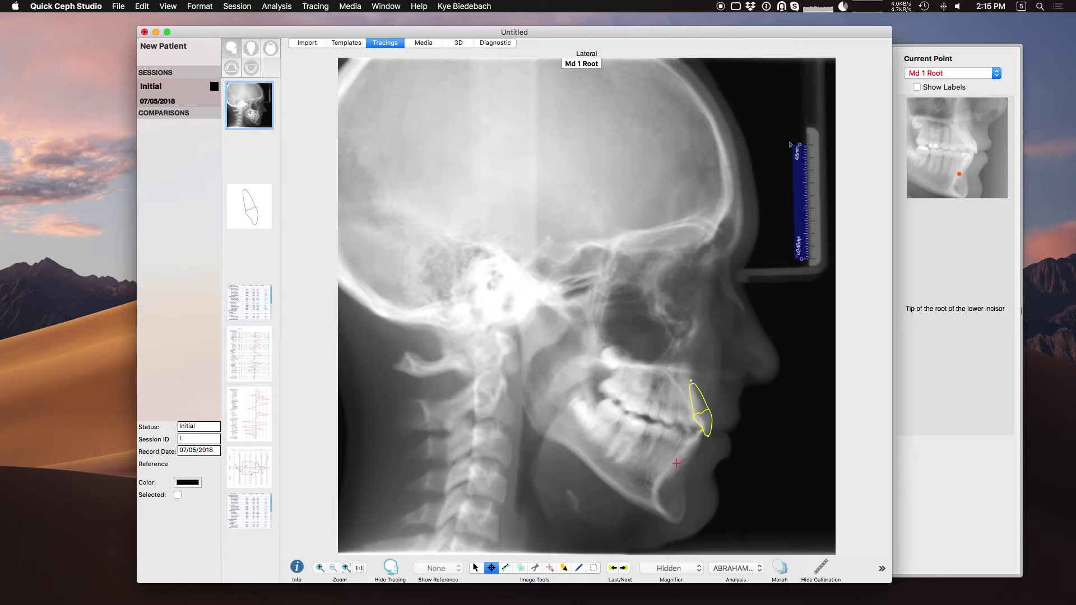
left_click(669, 473)
left_click(666, 423)
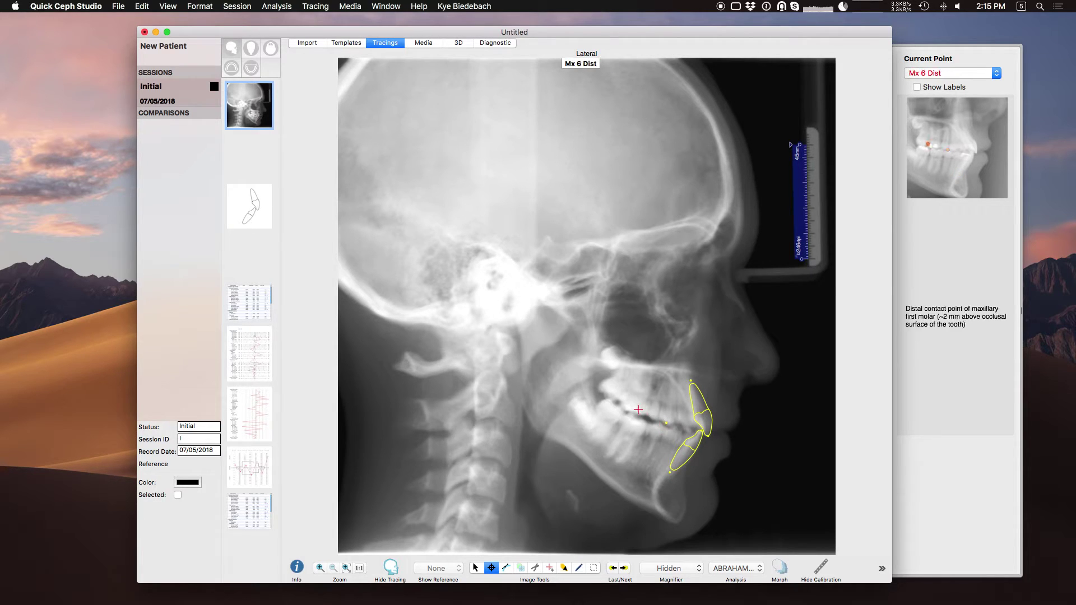
left_click(624, 402)
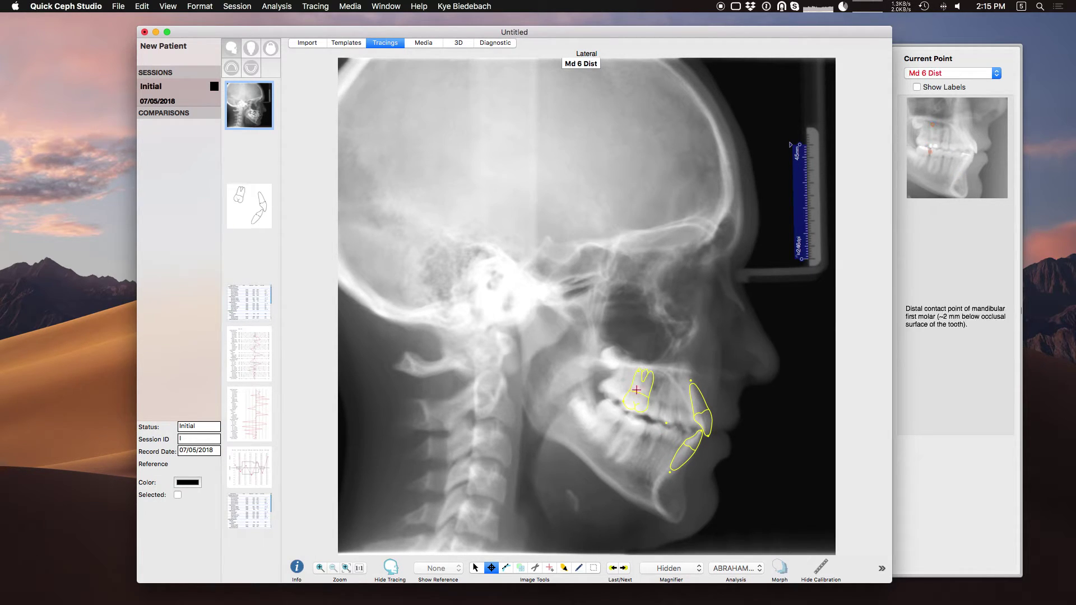
left_click(623, 418)
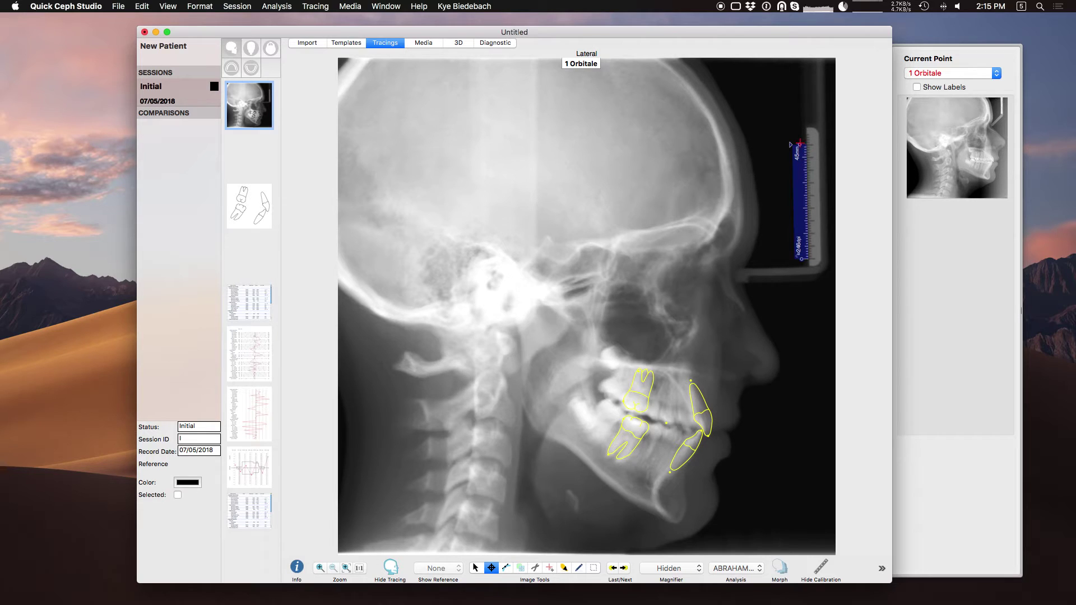
Step: Shrink and stretch the ruler to preview tracing scaling, then return it to the scale's length
left_click_drag(800, 145, 800, 211)
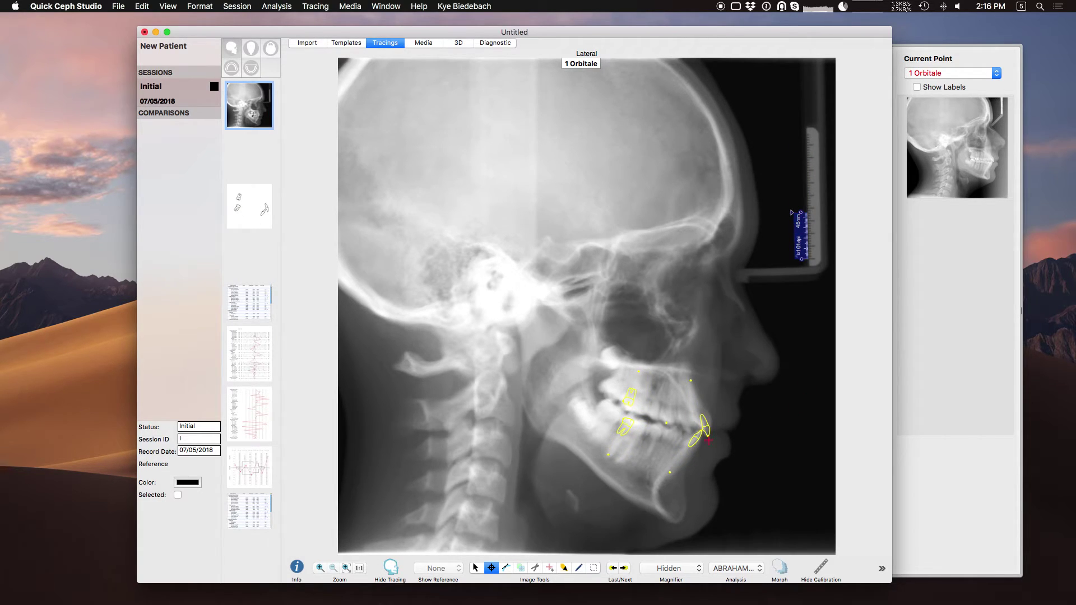
left_click_drag(800, 212, 793, 62)
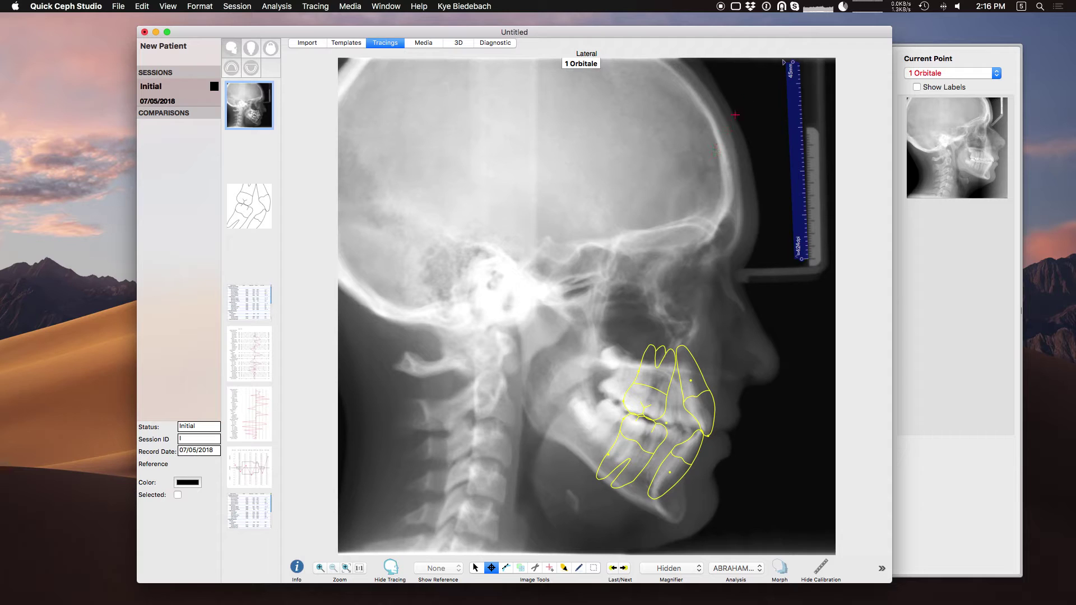
left_click_drag(793, 62, 799, 144)
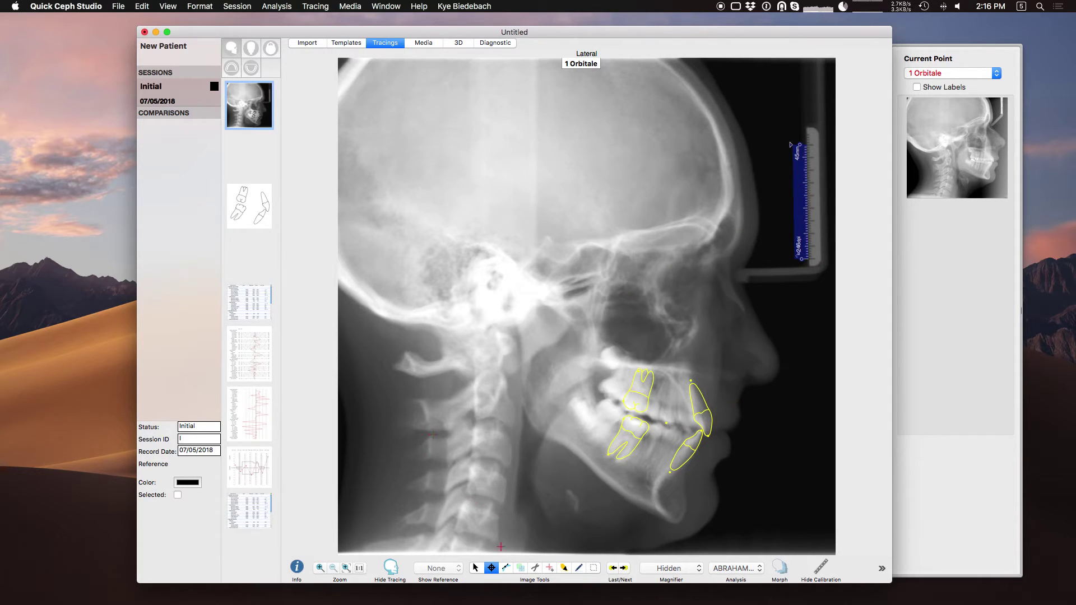
Step: Leave and re-enter digitizing mode to resume landmark placement at Sella
left_click(475, 568)
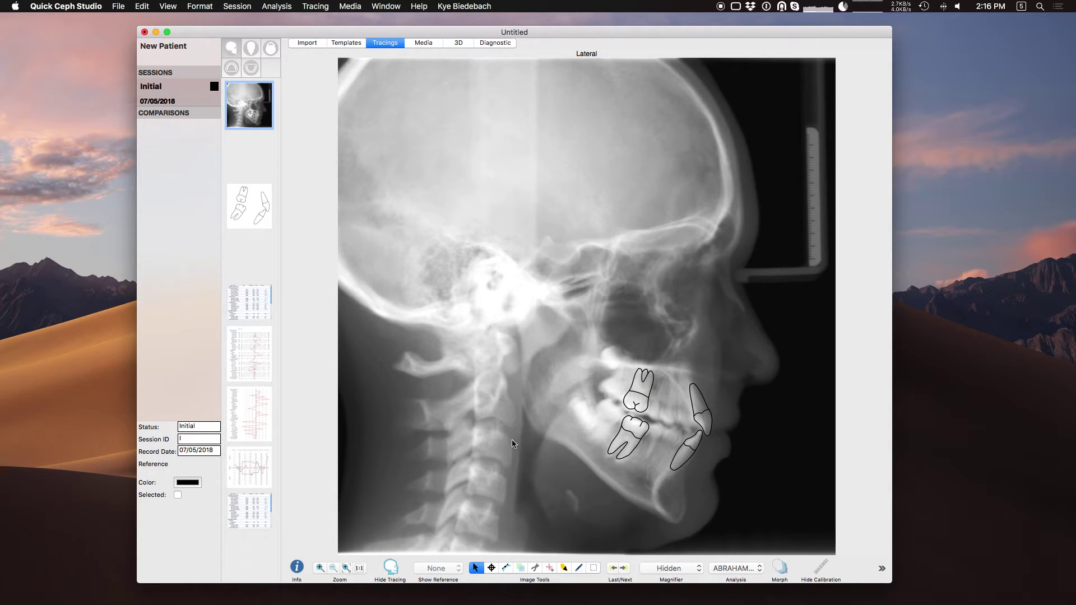
left_click(491, 567)
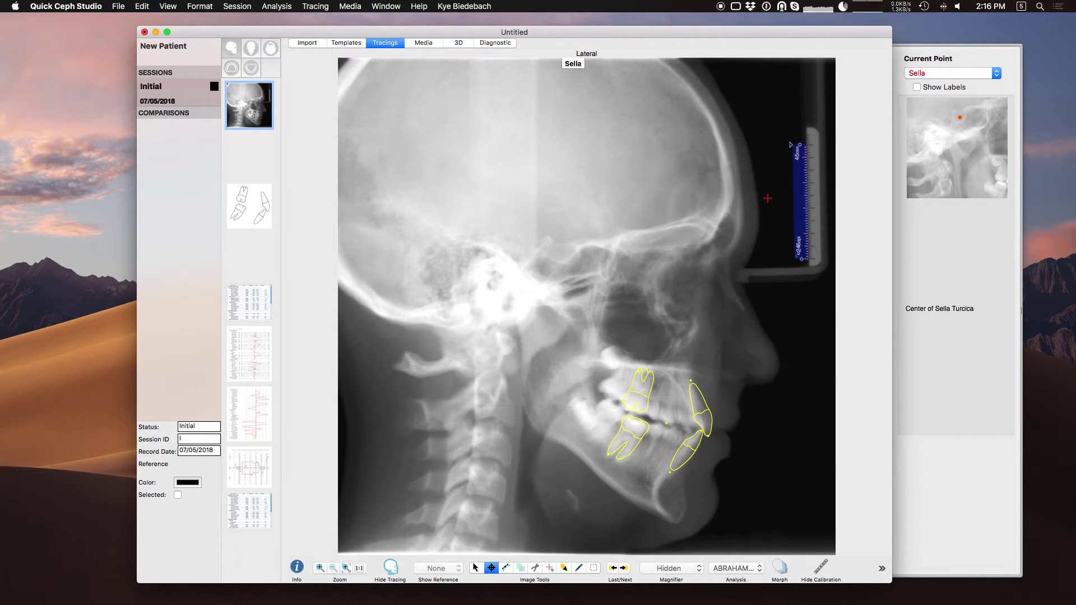
double_click(798, 202)
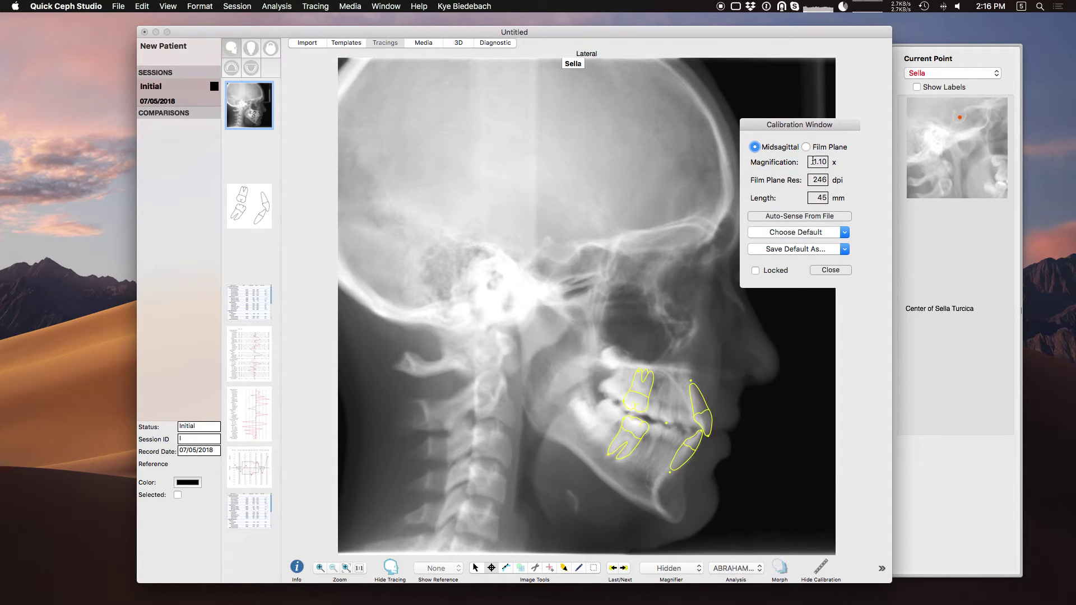
Step: Review the 246 dpi and 45 mm fields and save them as the Default Calibration
double_click(812, 175)
double_click(821, 195)
left_click(811, 180)
double_click(817, 179)
left_click(834, 251)
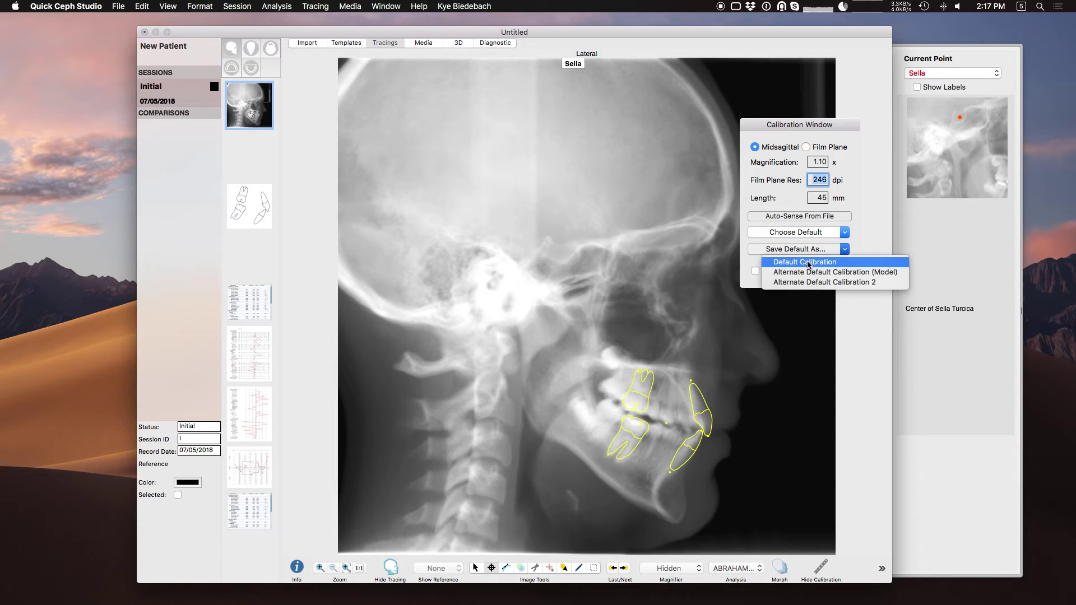
left_click(813, 264)
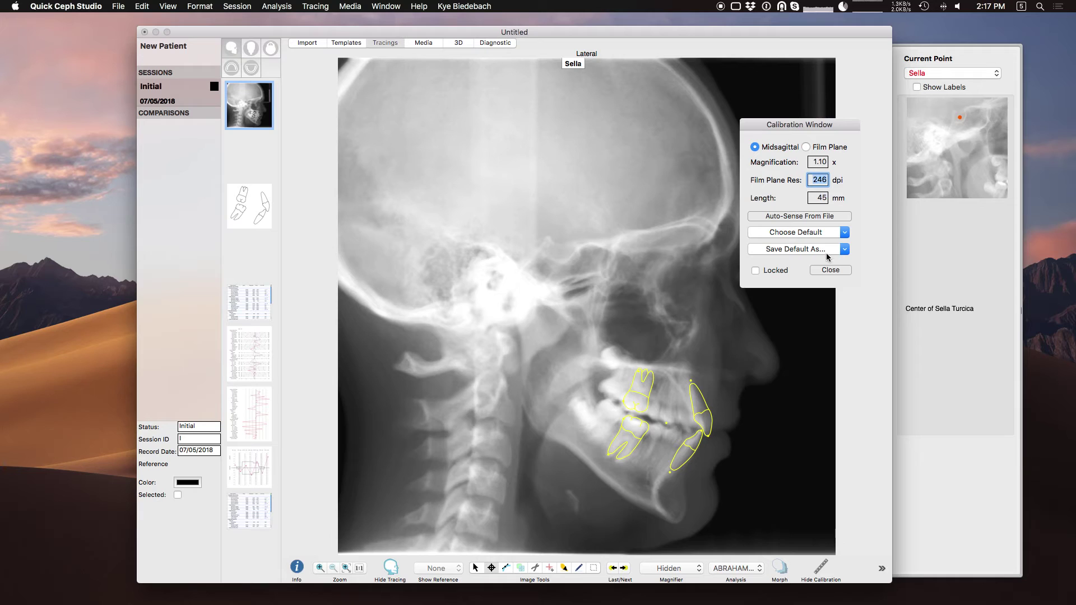
left_click(831, 270)
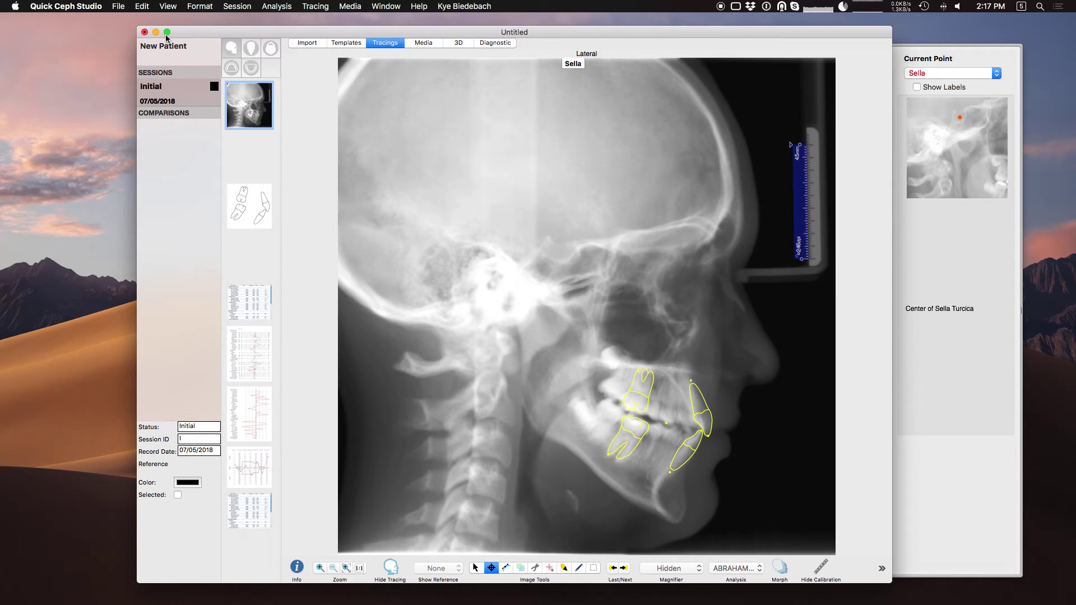
Step: Create the new patient file Untitled 2 and switch to Finder's Desktop folder
left_click(117, 7)
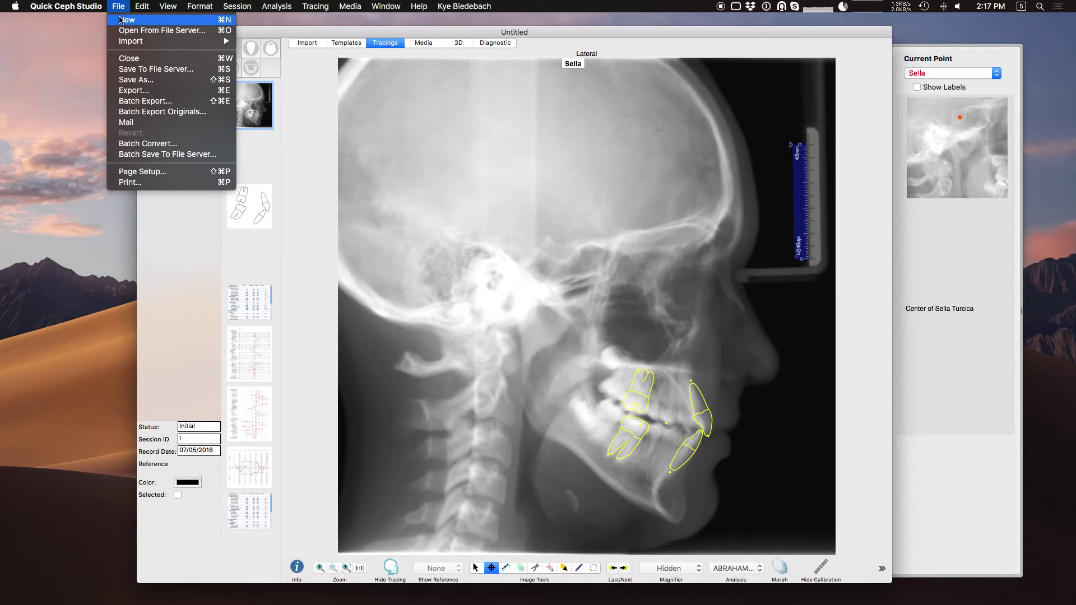
left_click(120, 20)
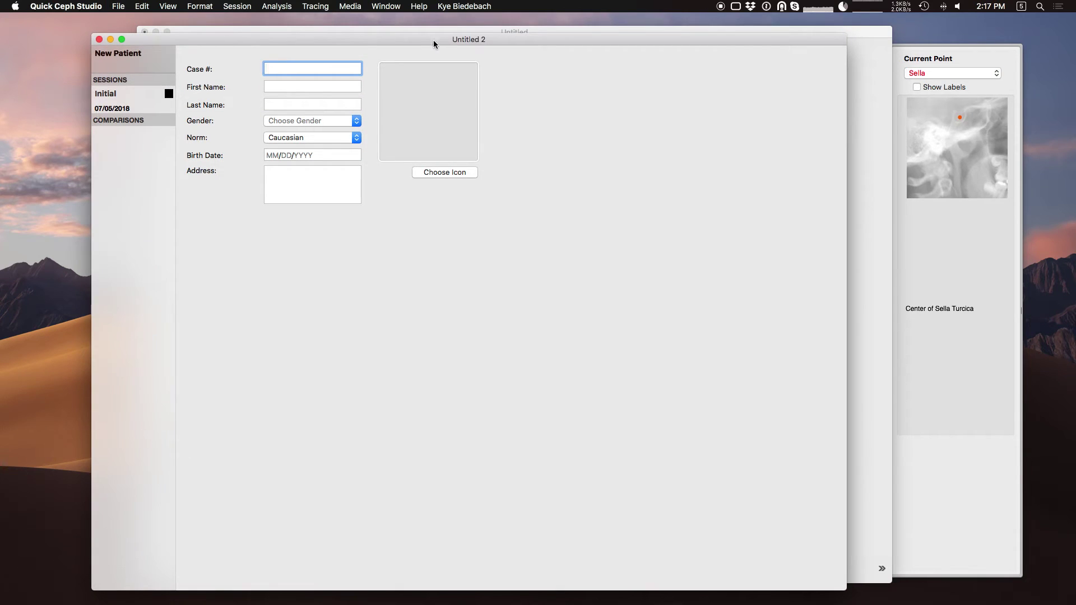
mouse_move(122, 604)
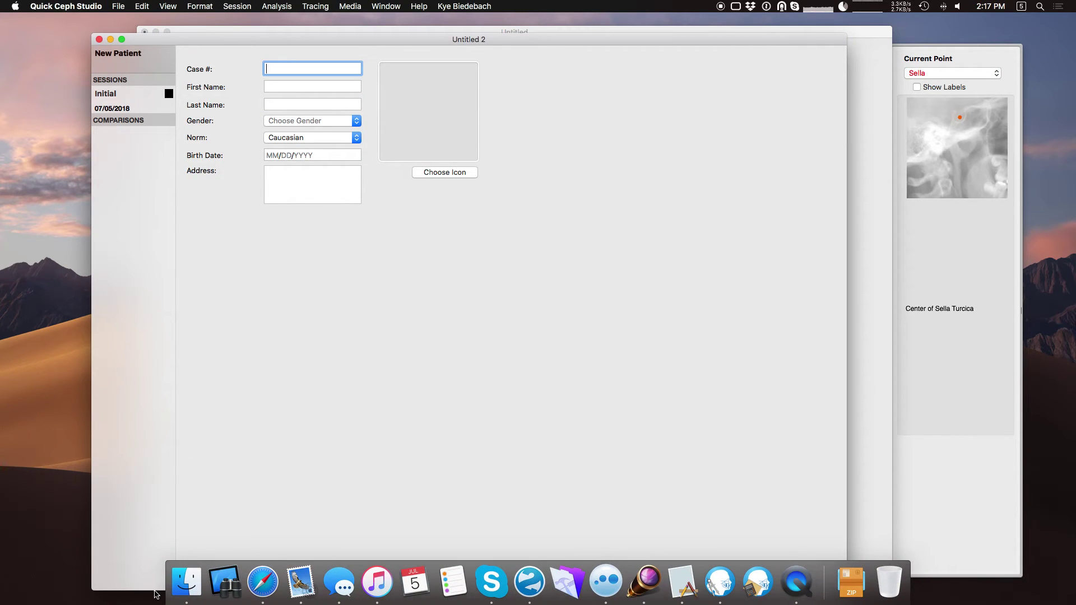
left_click(187, 595)
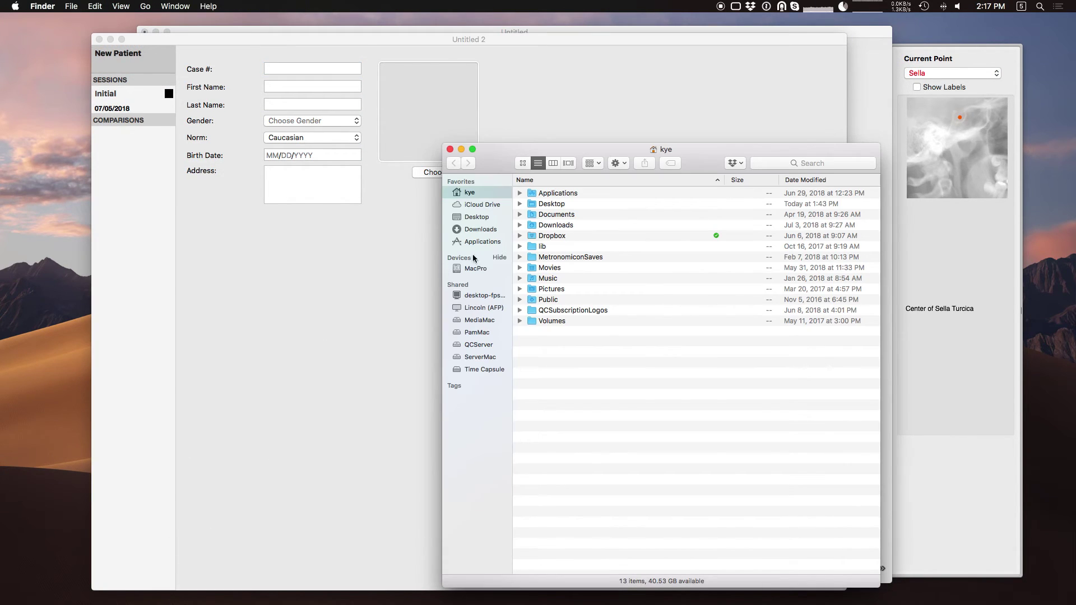
left_click(561, 205)
Step: Go to Desktop > Sample Patient Files > Calibration Samples and select the first sample x-ray
double_click(561, 206)
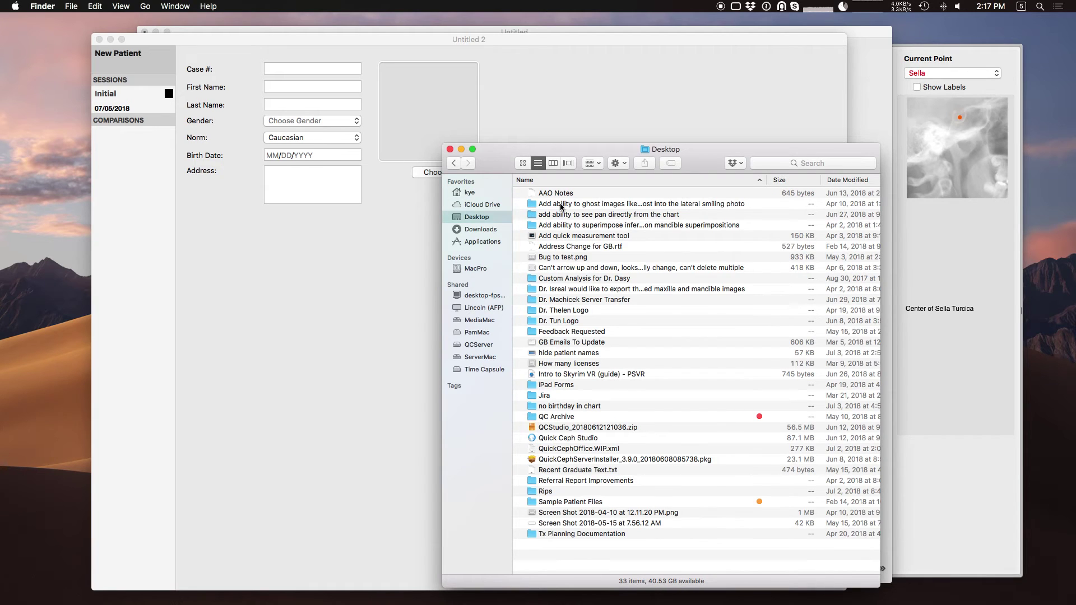
key("super+o")
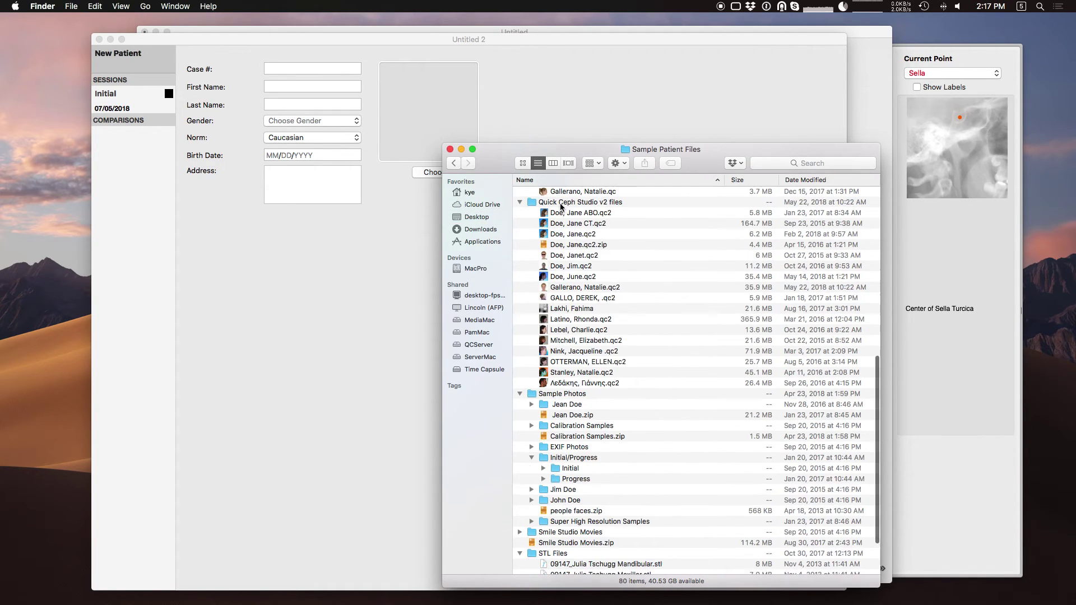
scroll(594, 408, "down", 1)
scroll(594, 407, "down", 3)
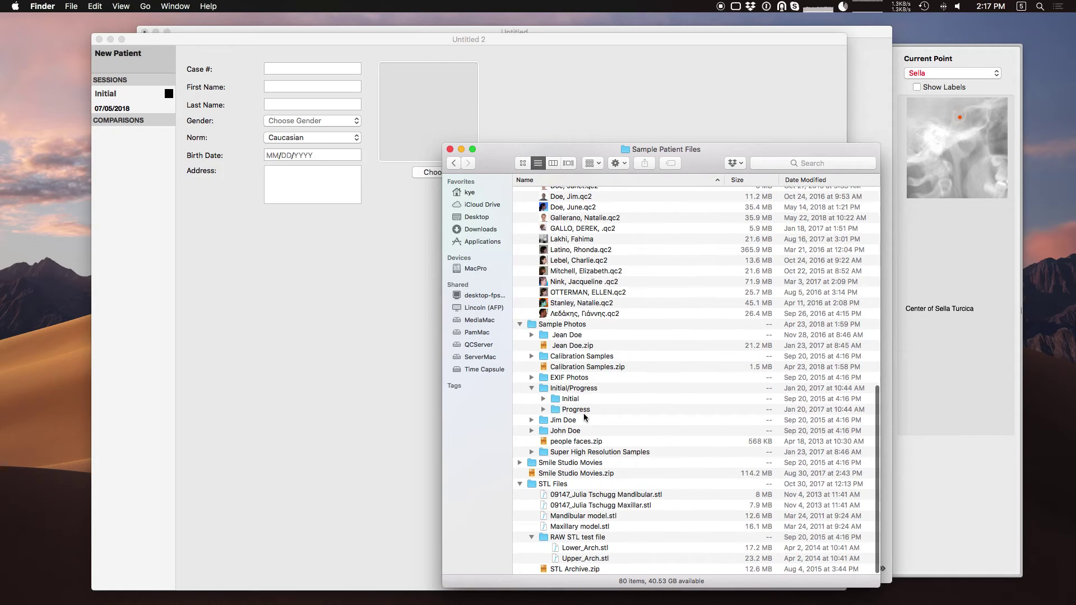
left_click(571, 358)
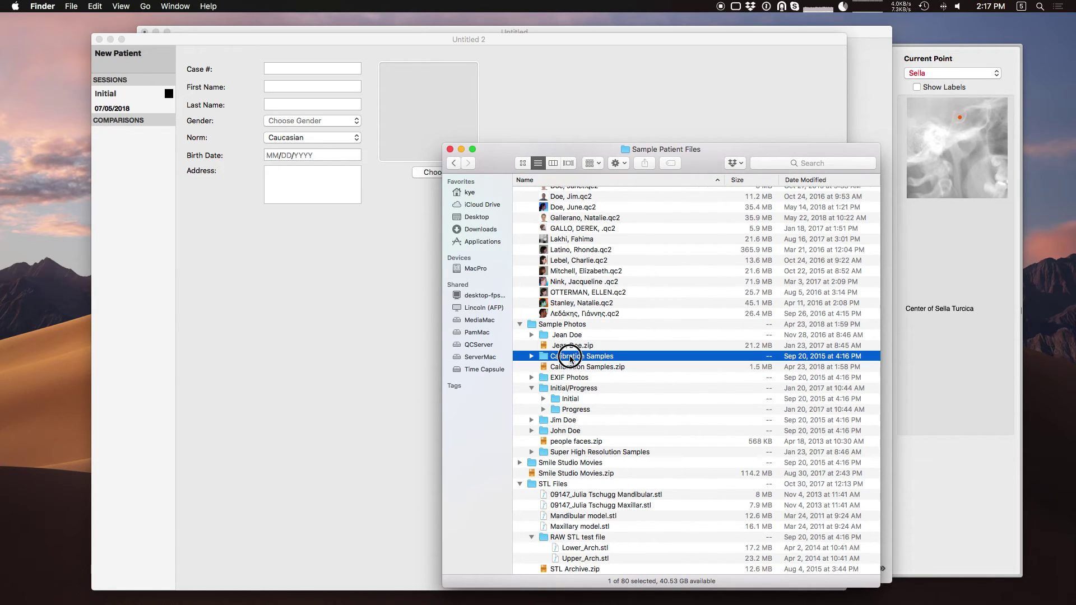
double_click(571, 359)
left_click(557, 193)
Step: Drop the sample x-ray into the lateral ceph slot of Untitled 2's X-ray gallery
left_click(352, 284)
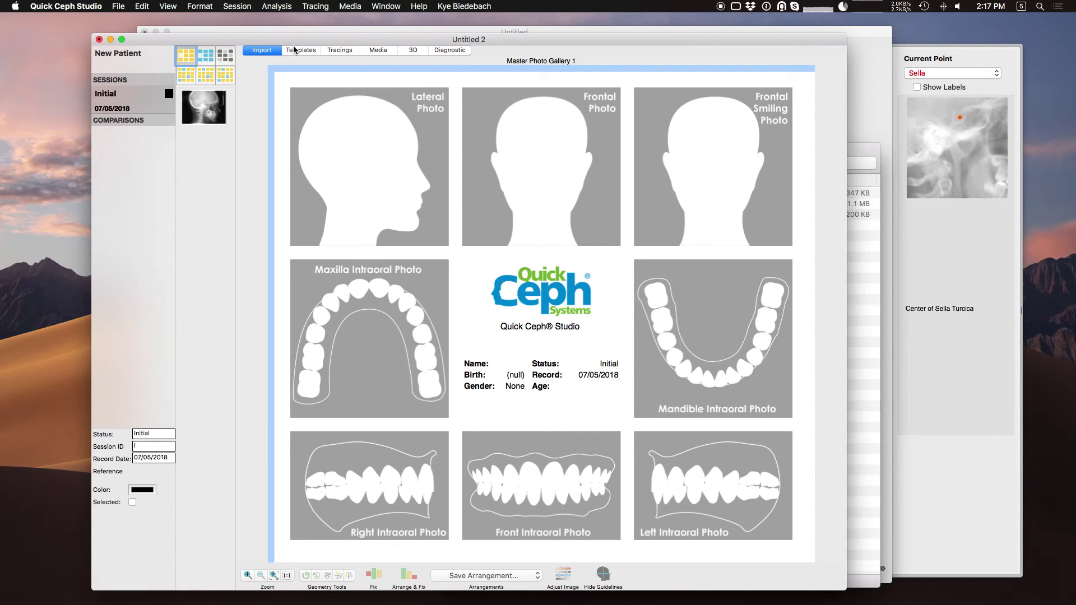
left_click_drag(295, 39, 261, 45)
left_click(191, 61)
left_click_drag(170, 114, 292, 132)
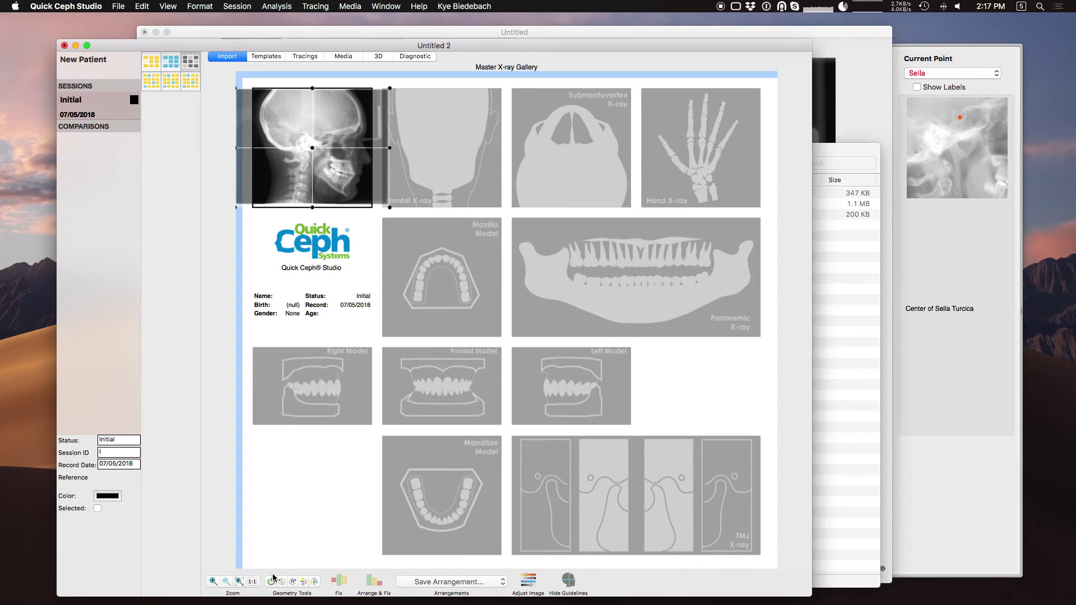
Step: Open the lateral x-ray for tracing and check its calibration settings
left_click(305, 57)
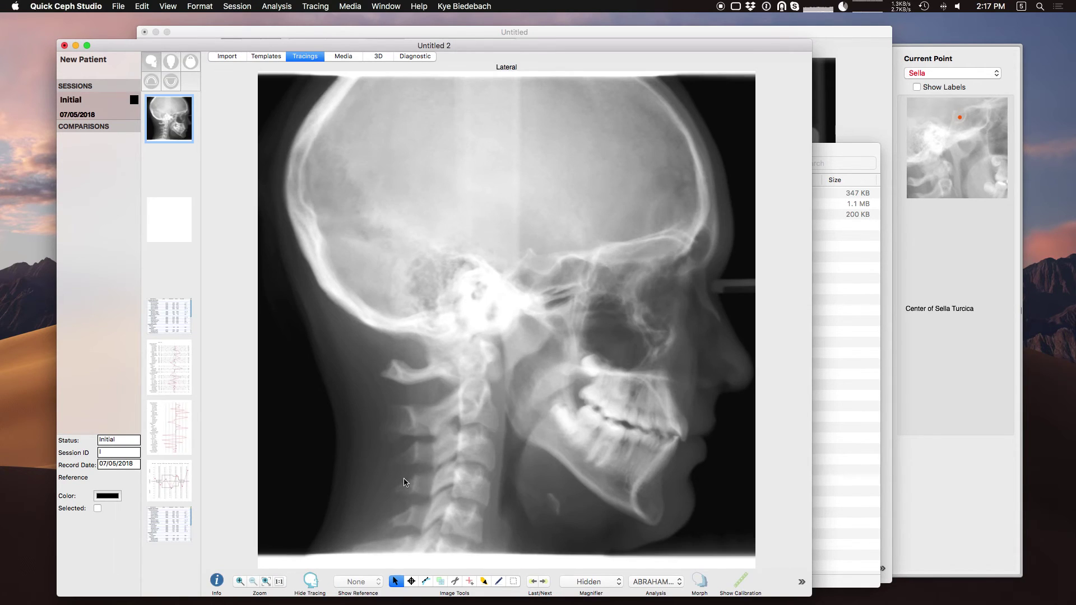
left_click(412, 582)
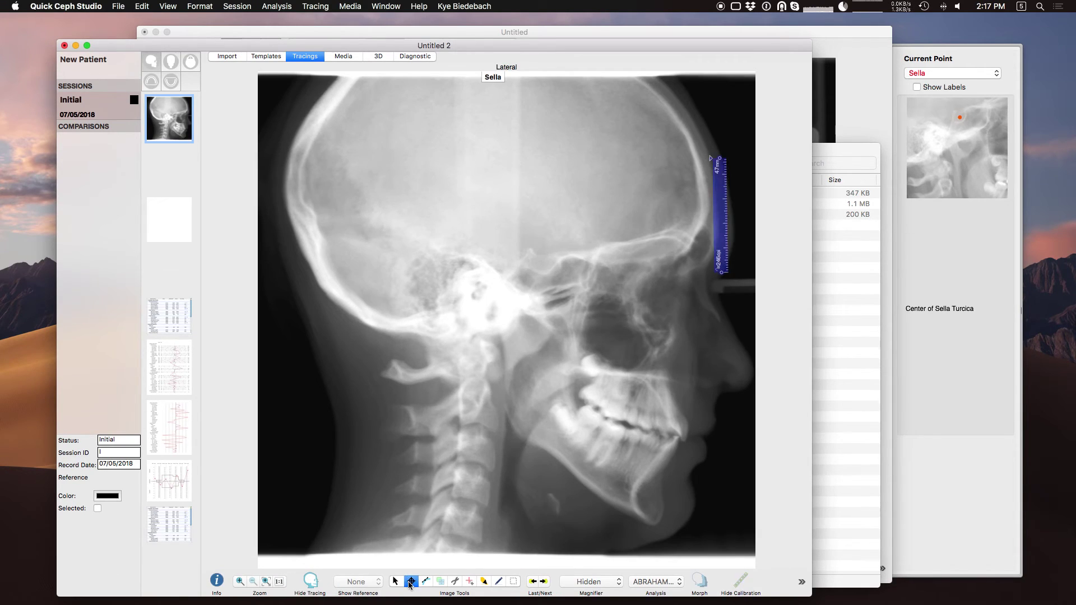
double_click(715, 209)
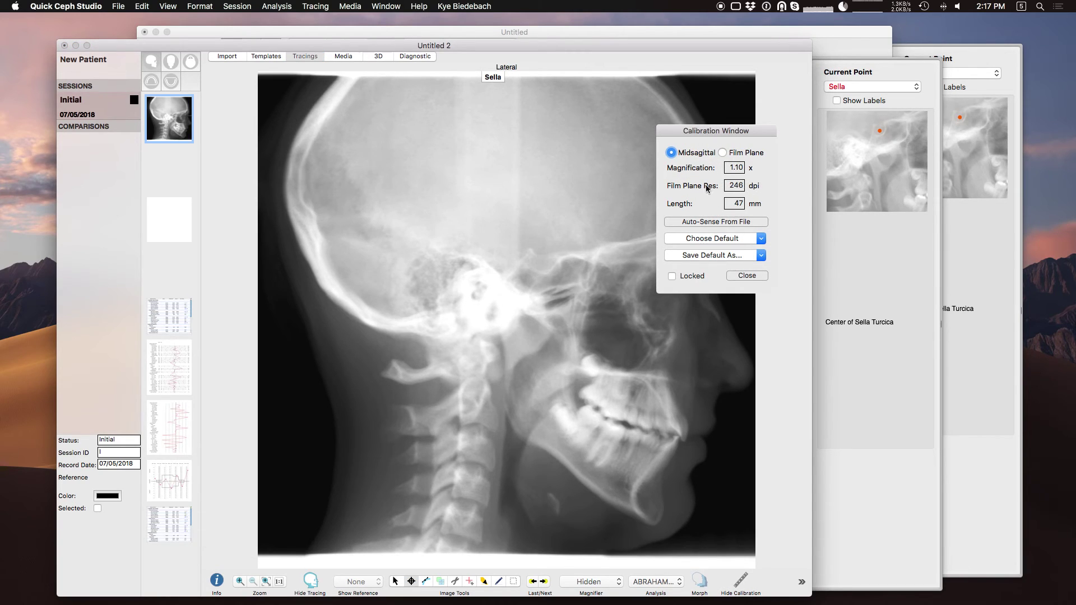
left_click(747, 275)
Step: Trace the Mx 1 and Md 1 crown and root points of the upper and lower incisors
left_click(877, 87)
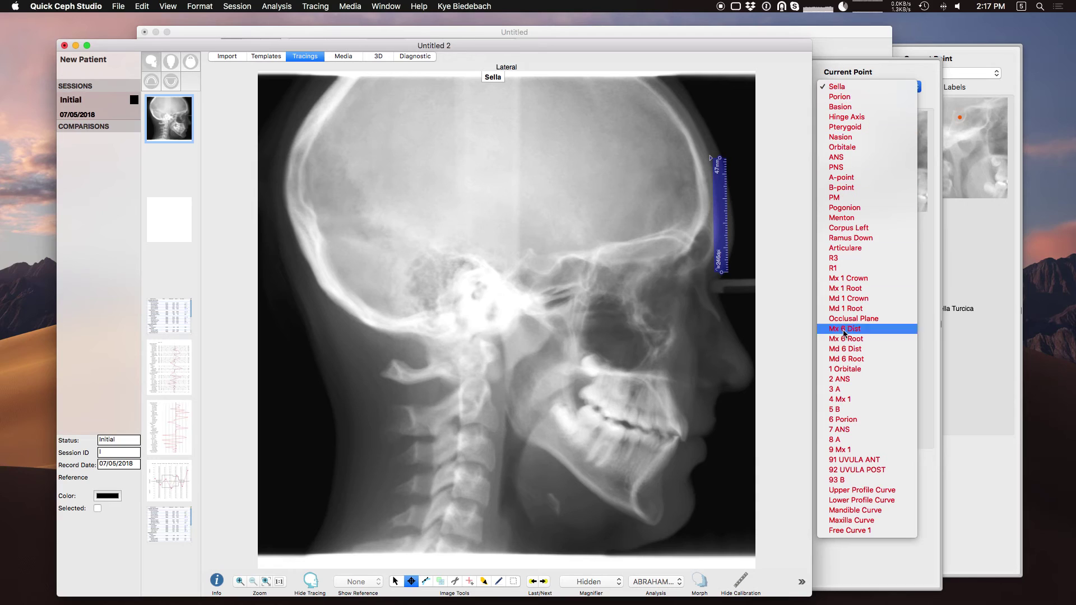
left_click(851, 278)
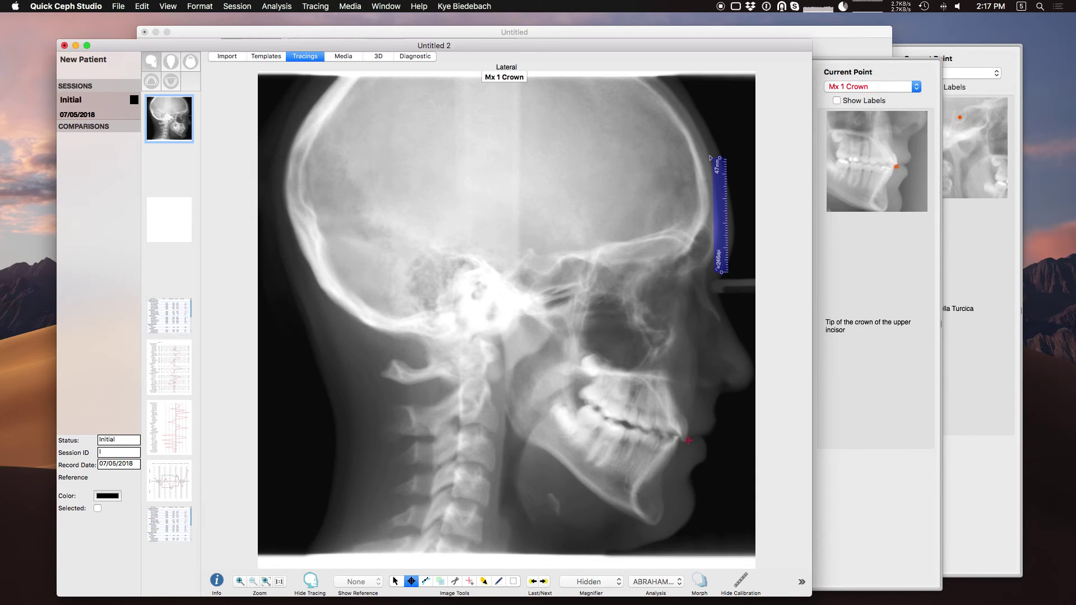
left_click(685, 441)
left_click(670, 390)
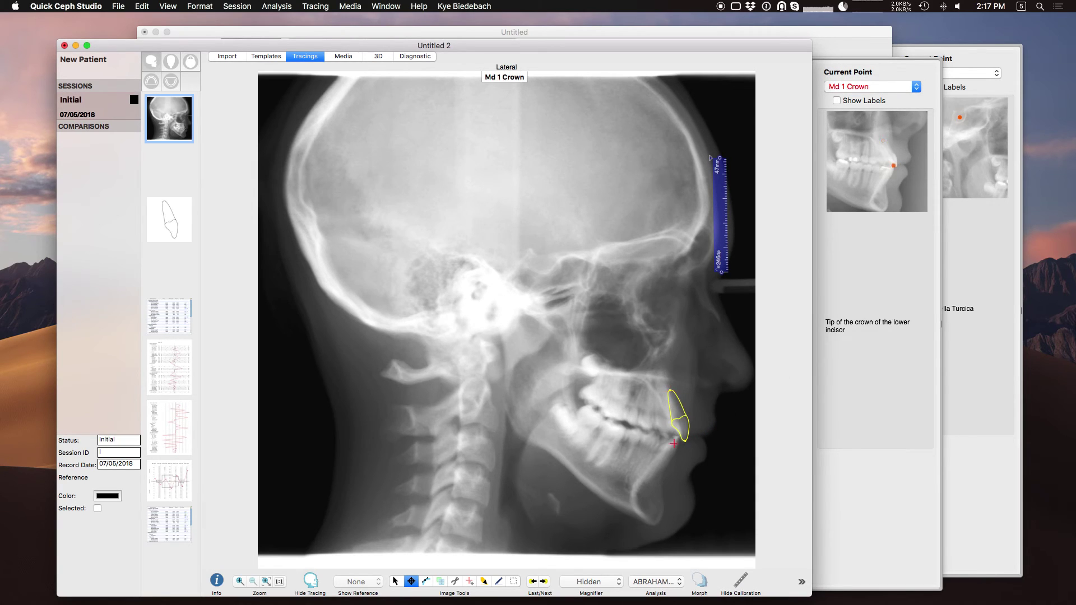
left_click(678, 438)
left_click(650, 476)
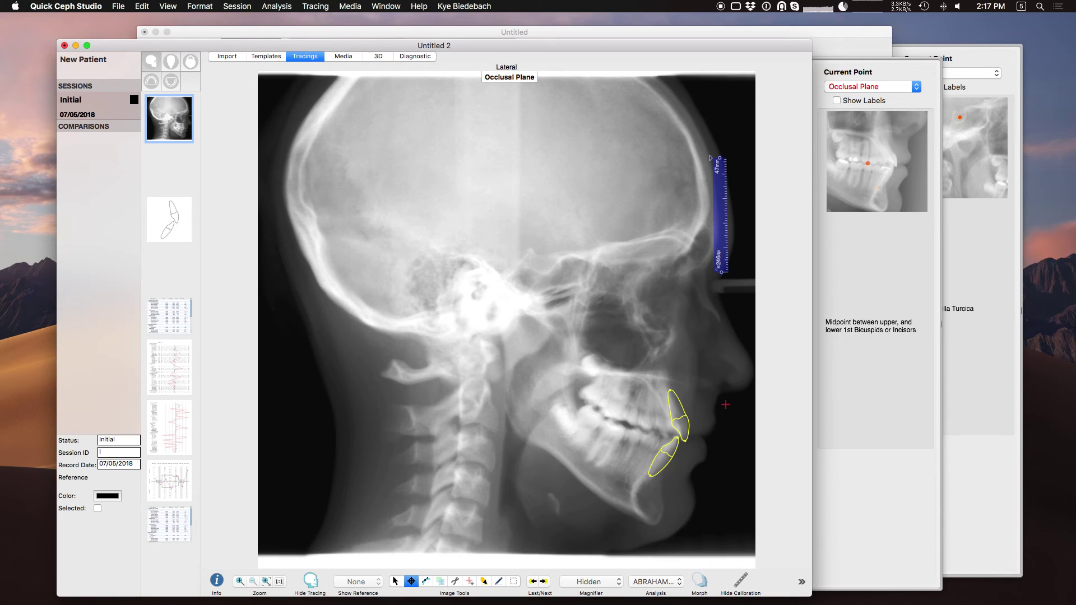
left_click_drag(357, 50, 514, 273)
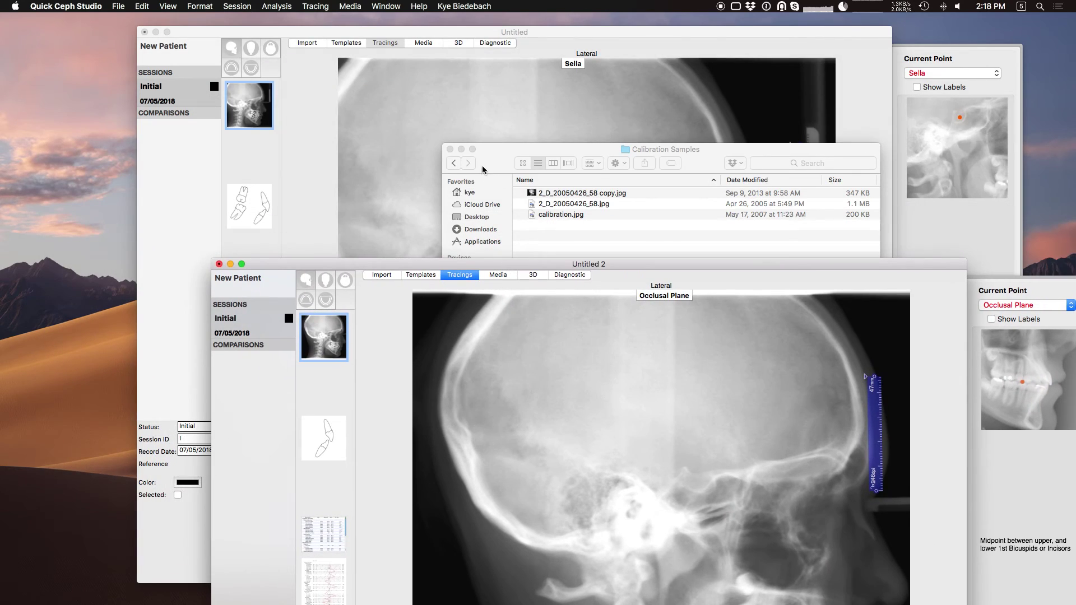
Step: Calibrate the Untitled X-ray with the saved Default Calibration (1.10 magnification, 246 dpi, 45 mm)
left_click(526, 31)
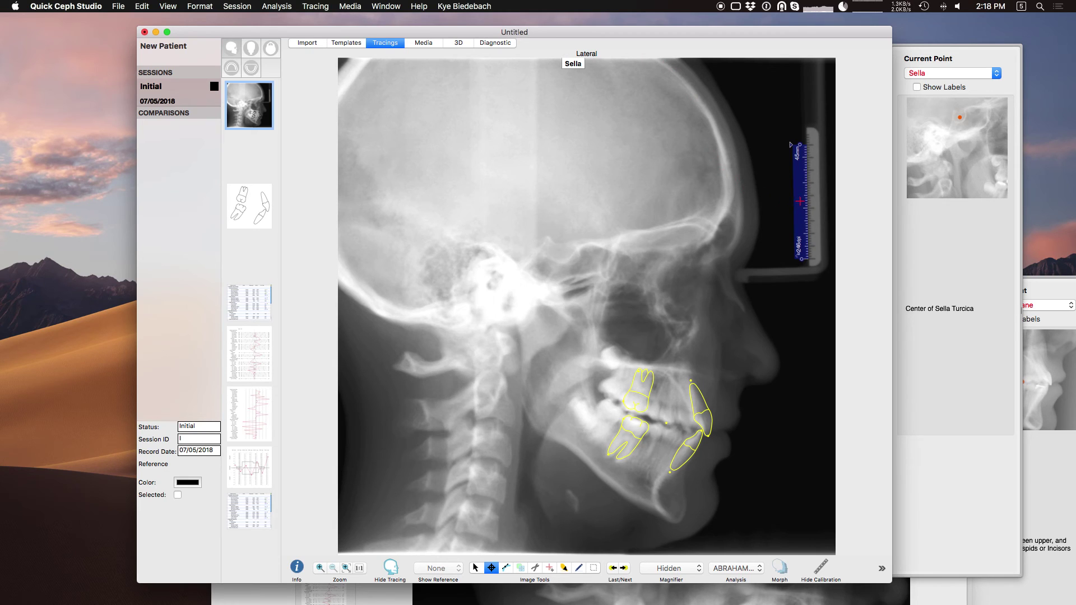
double_click(800, 201)
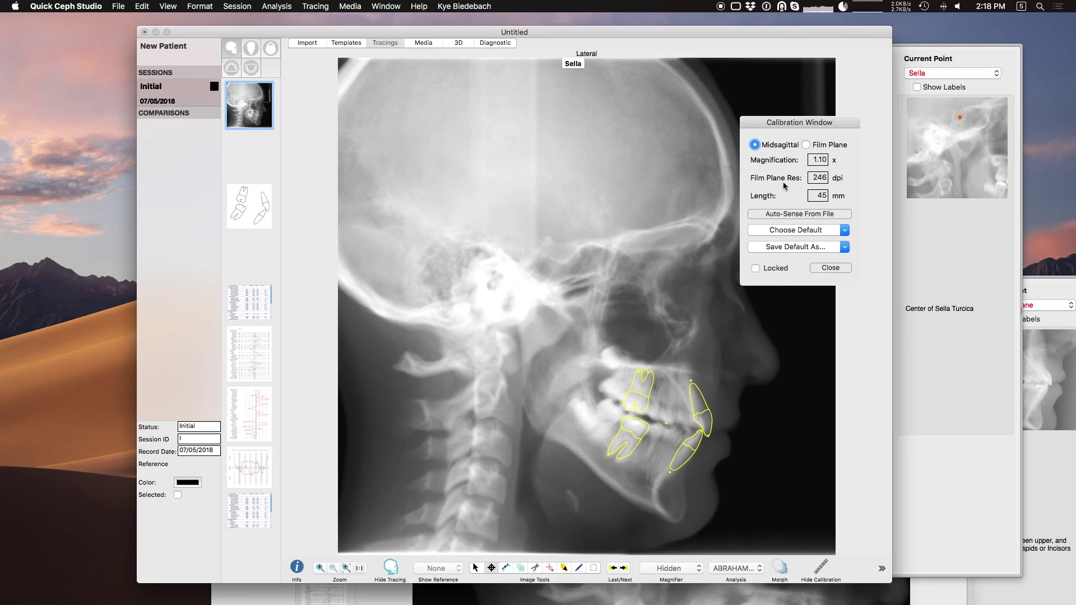
left_click(794, 231)
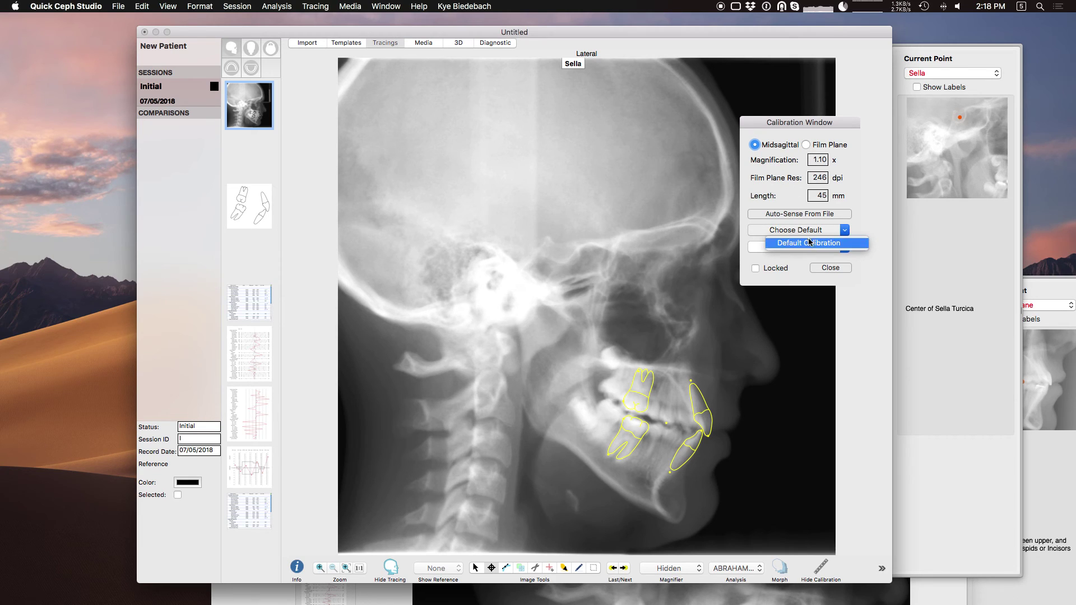
left_click(798, 245)
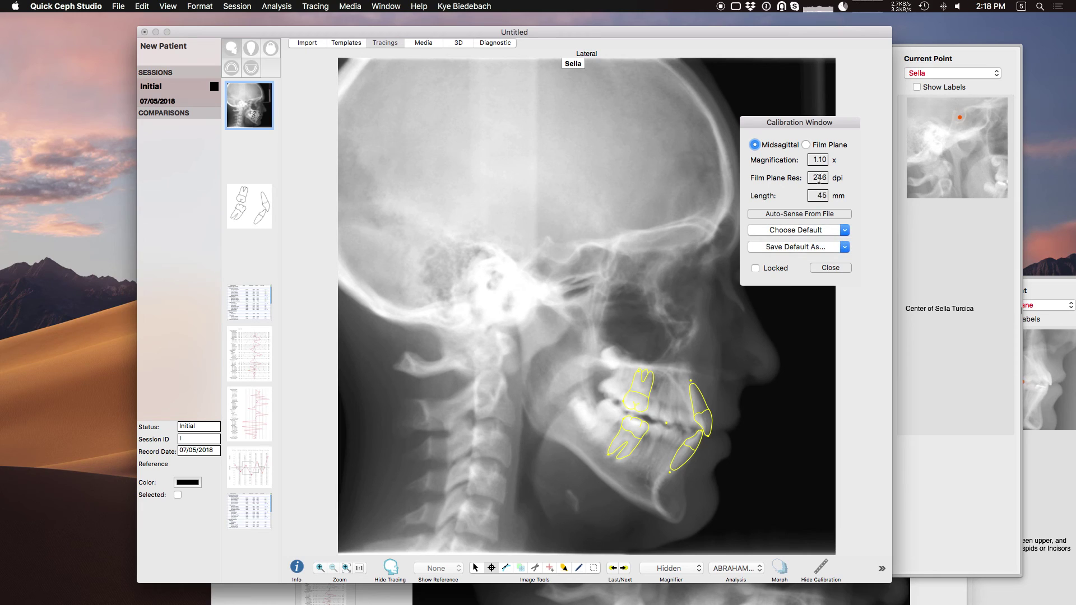
left_click(842, 268)
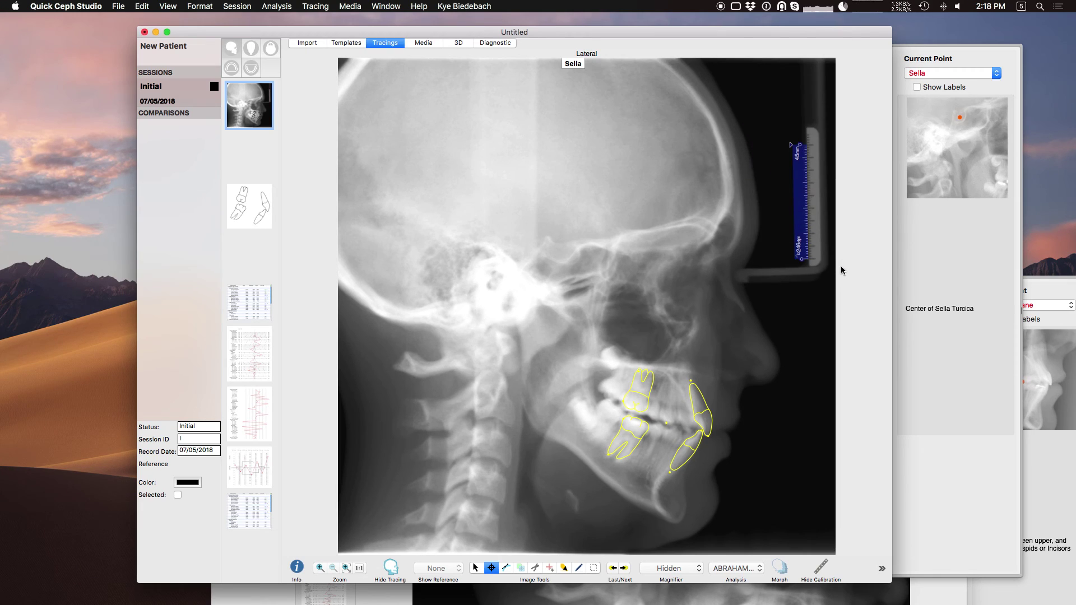